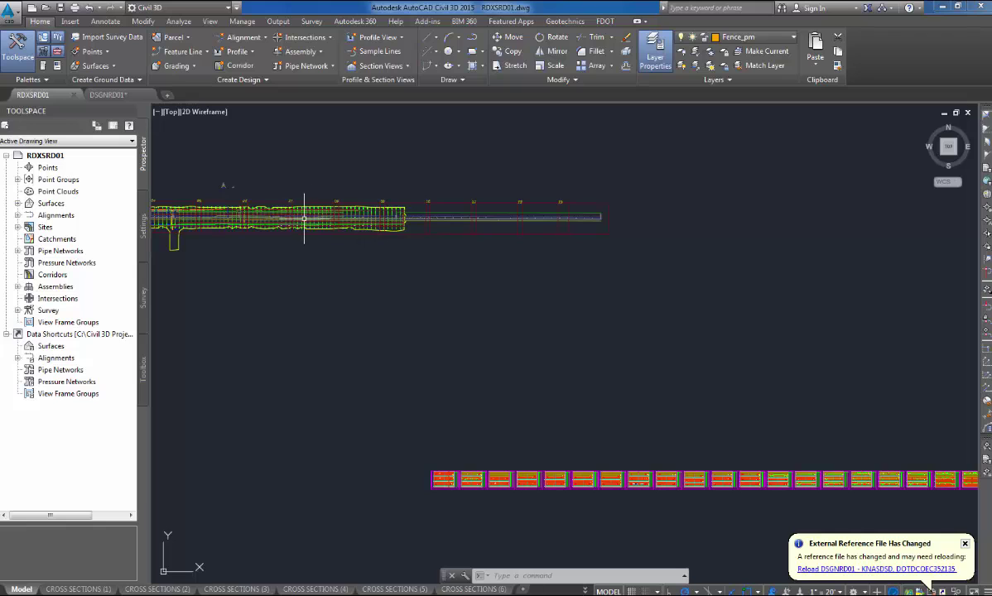
scroll(308, 211, "up", 5)
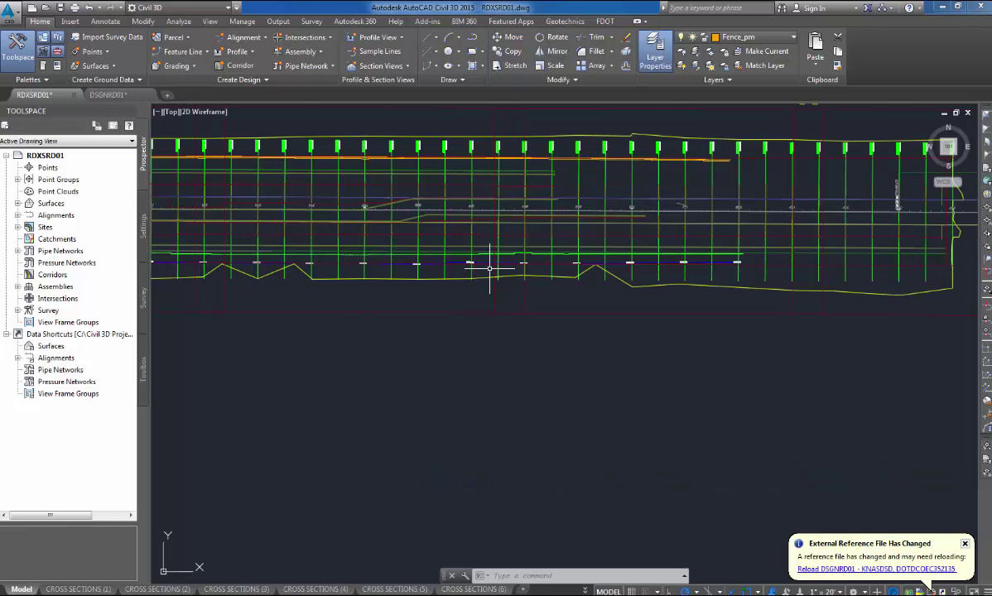
scroll(464, 261, "up", 2)
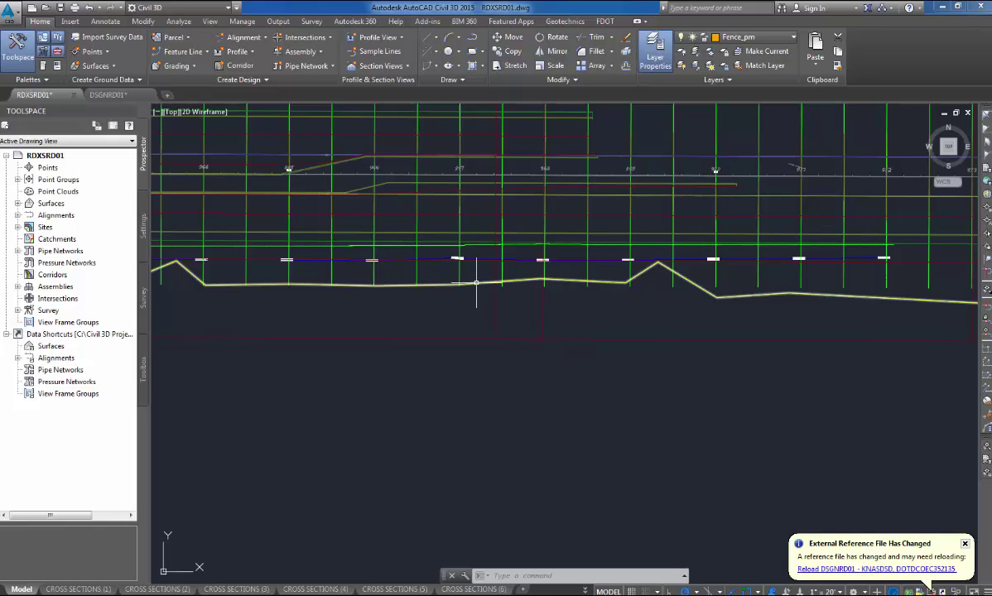
scroll(476, 283, "down", 1)
scroll(509, 214, "up", 5)
scroll(510, 213, "up", 2)
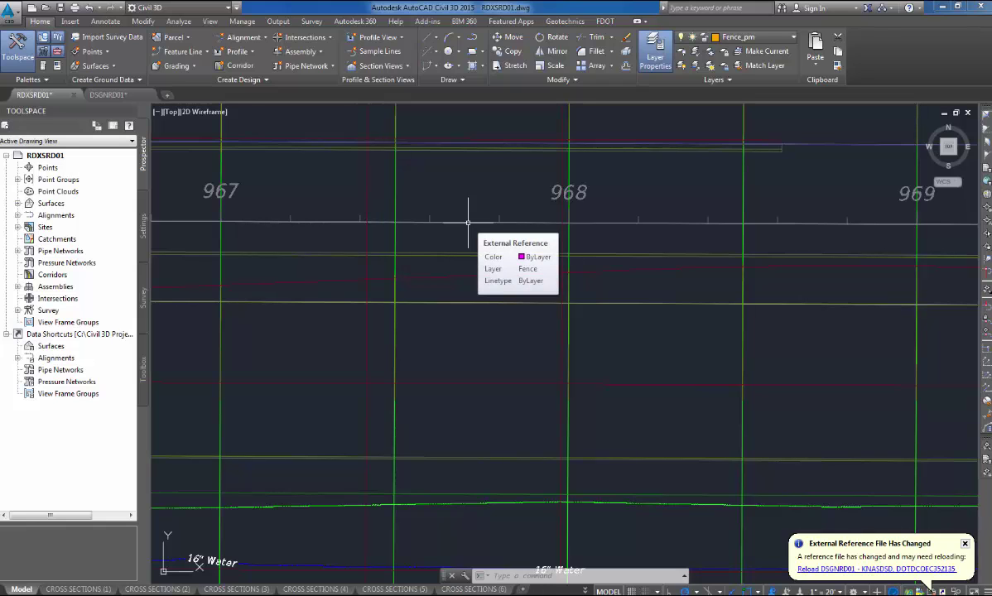
scroll(468, 222, "down", 7)
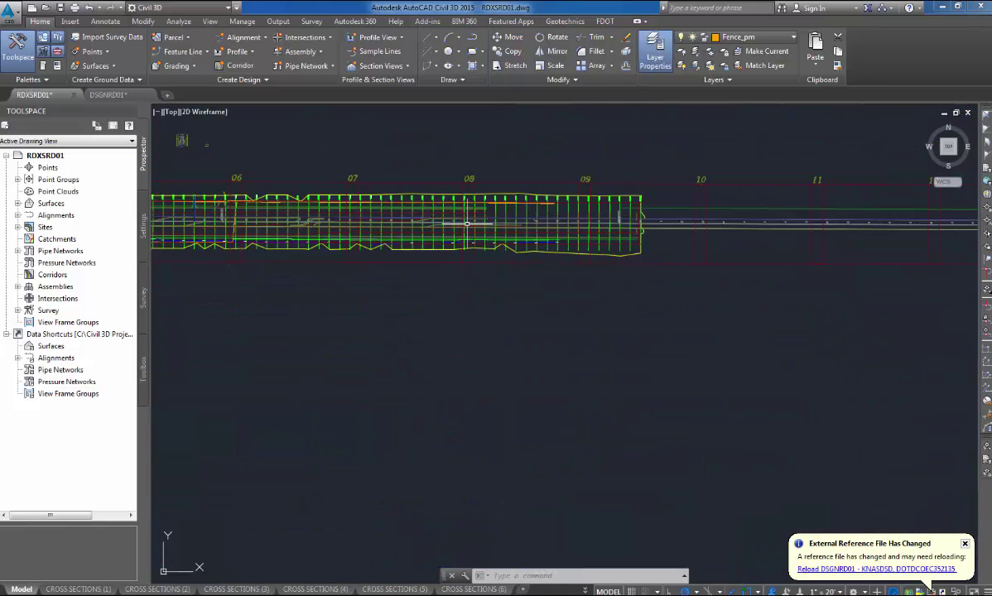
scroll(468, 222, "down", 4)
scroll(468, 222, "down", 2)
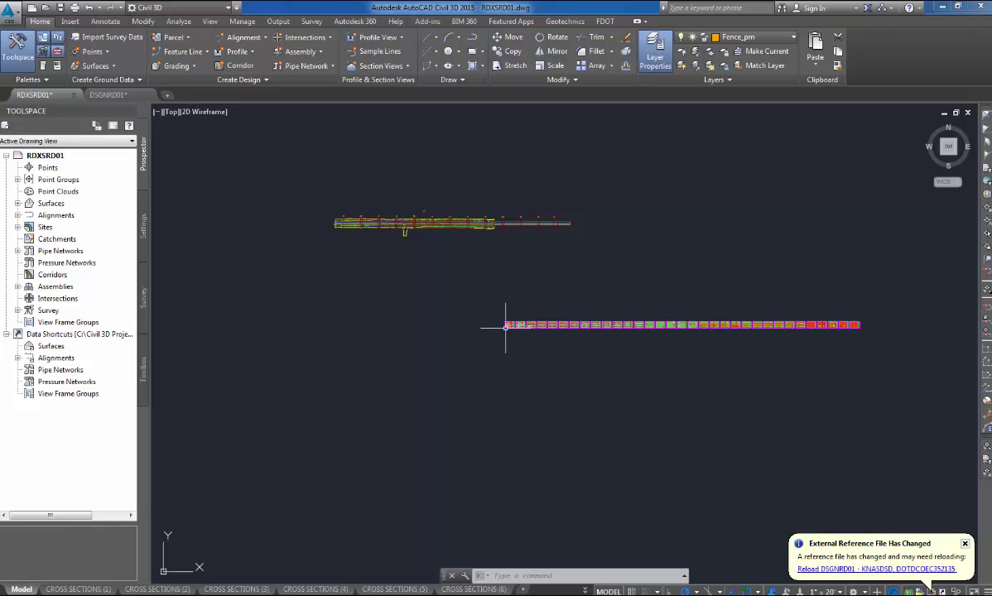
scroll(505, 327, "up", 8)
scroll(485, 307, "up", 9)
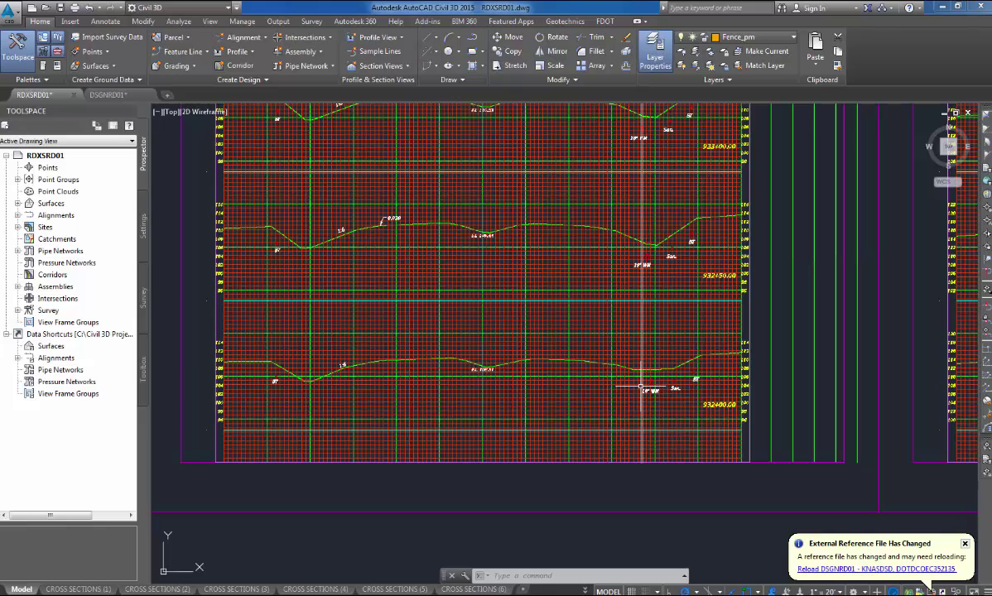
scroll(642, 388, "down", 10)
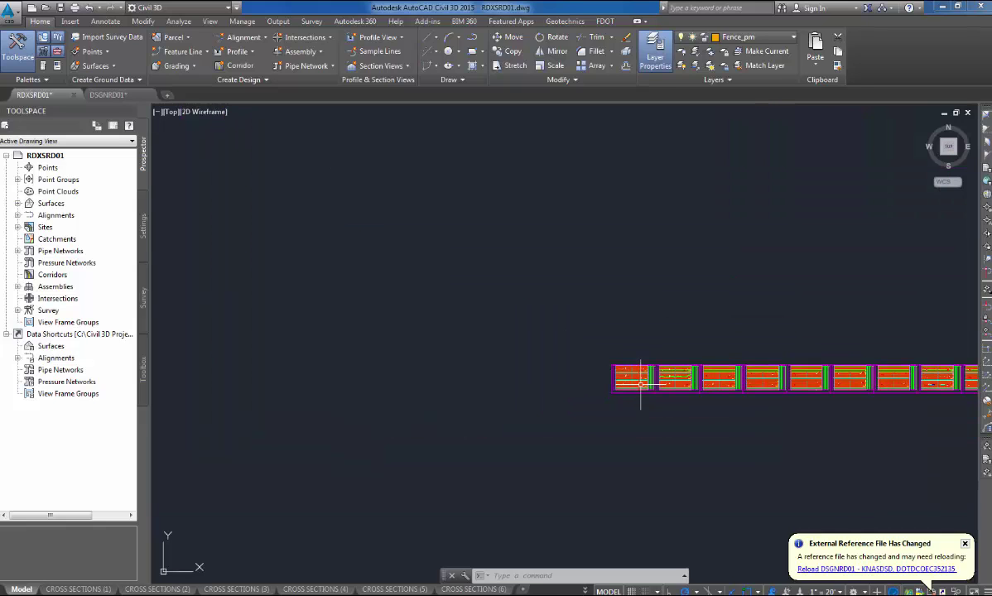
scroll(704, 328, "up", 2)
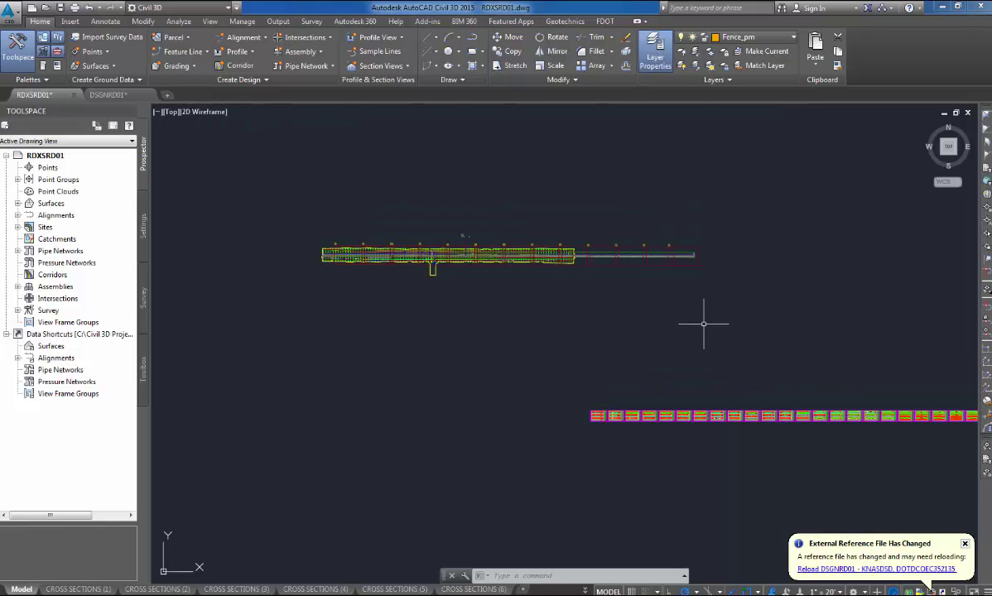
Show the FDOT ribbon tool set, including the BoreHole and pavement-marking utilities
scroll(703, 323, "up", 2)
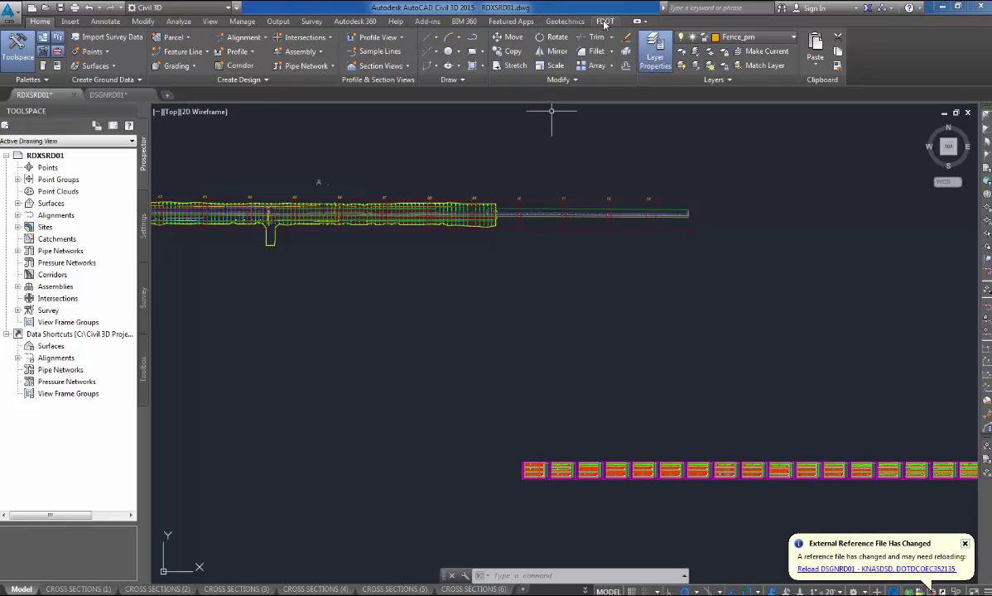
left_click(606, 24)
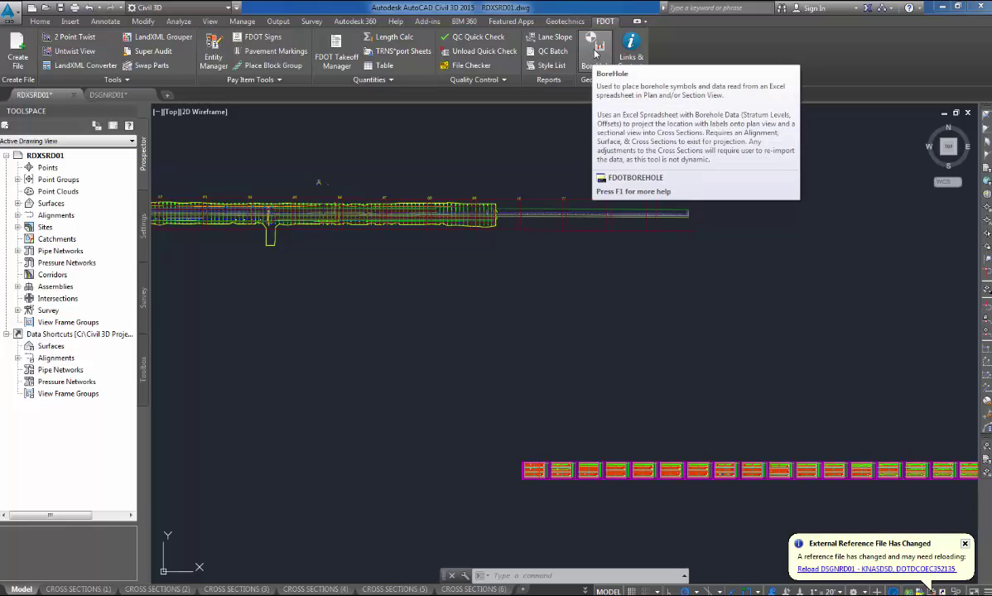
Read and close the BoreHole help page, then launch the FDOT Bore Hole Generator
left_click(596, 59)
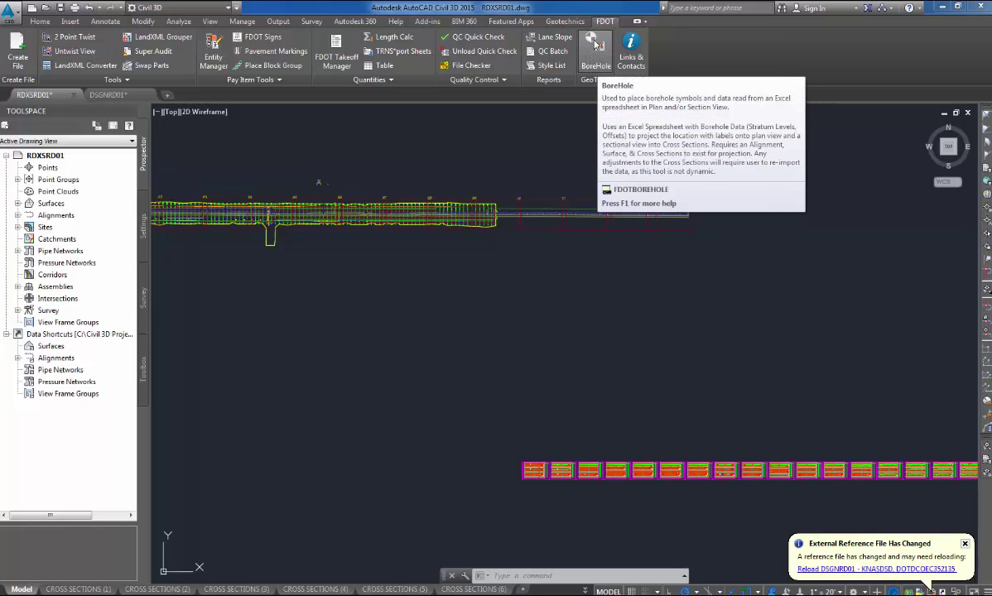
key("F1")
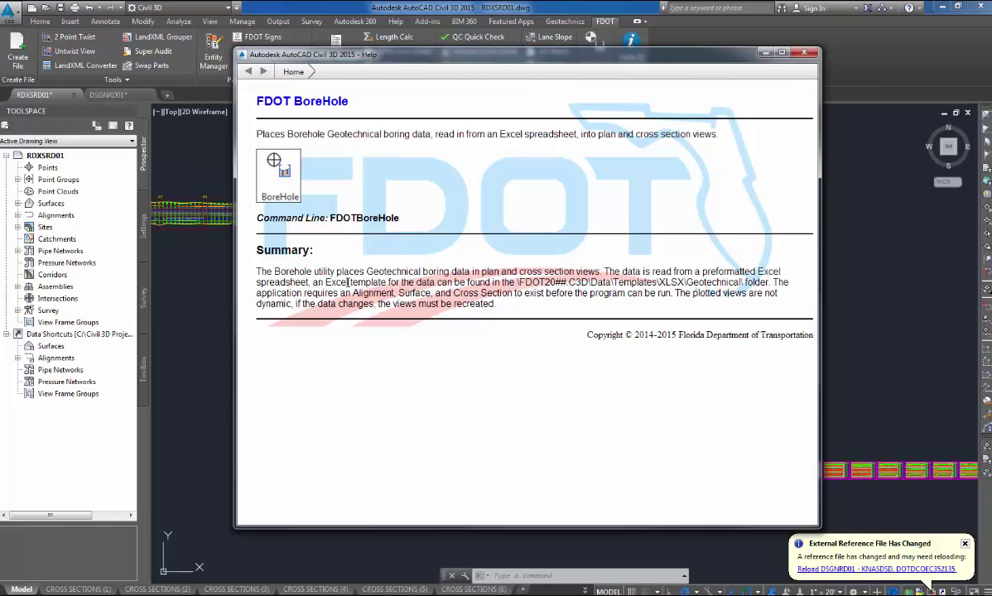
left_click(803, 55)
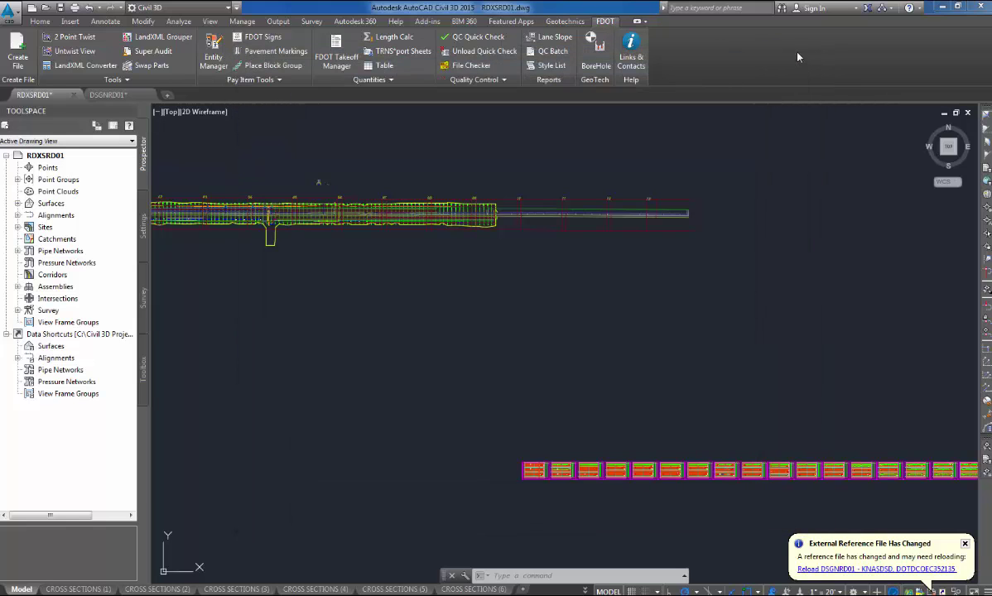
left_click(595, 53)
left_click_drag(552, 91, 594, 130)
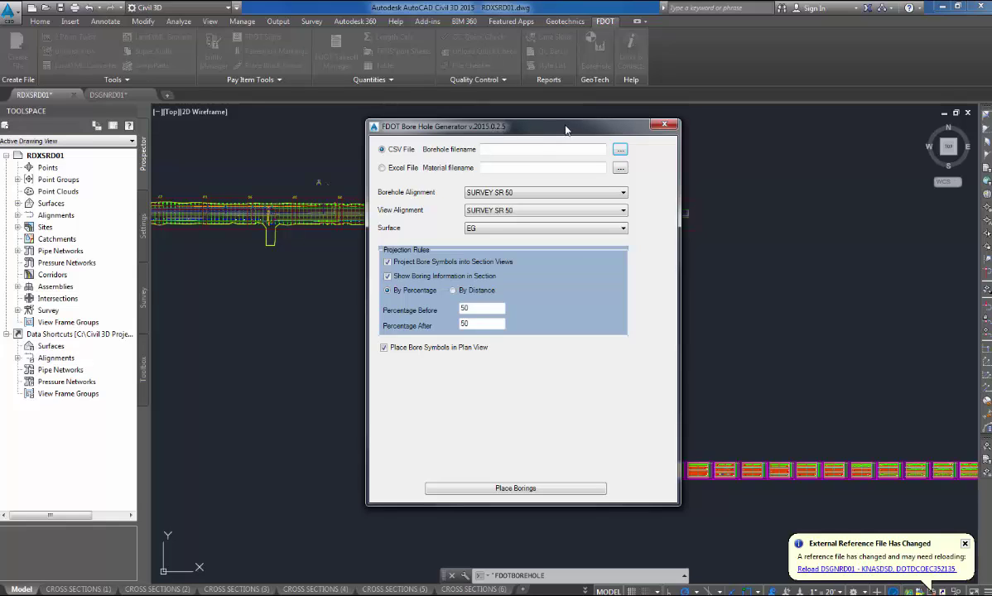
left_click_drag(566, 130, 579, 128)
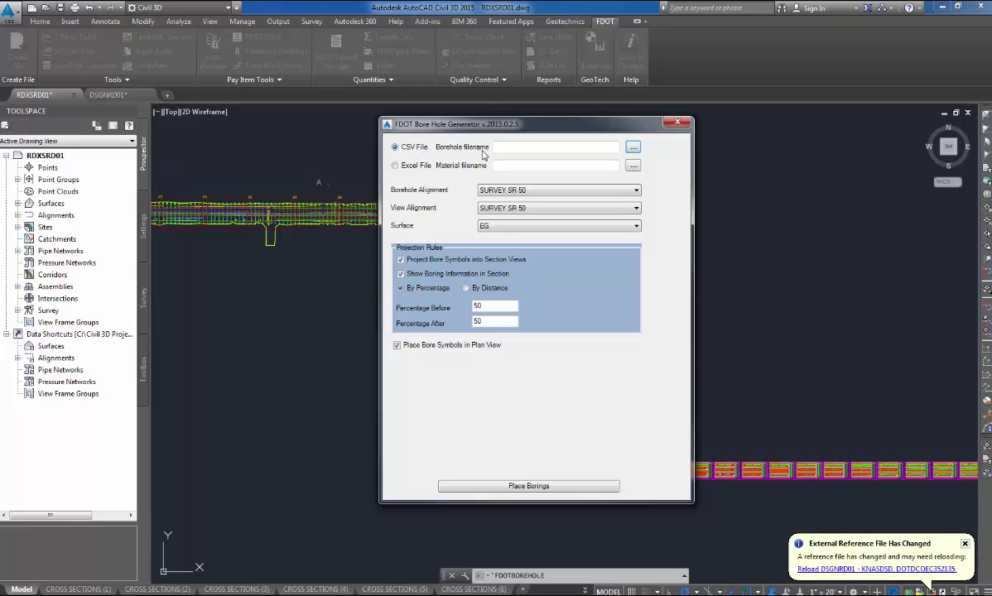
left_click(395, 165)
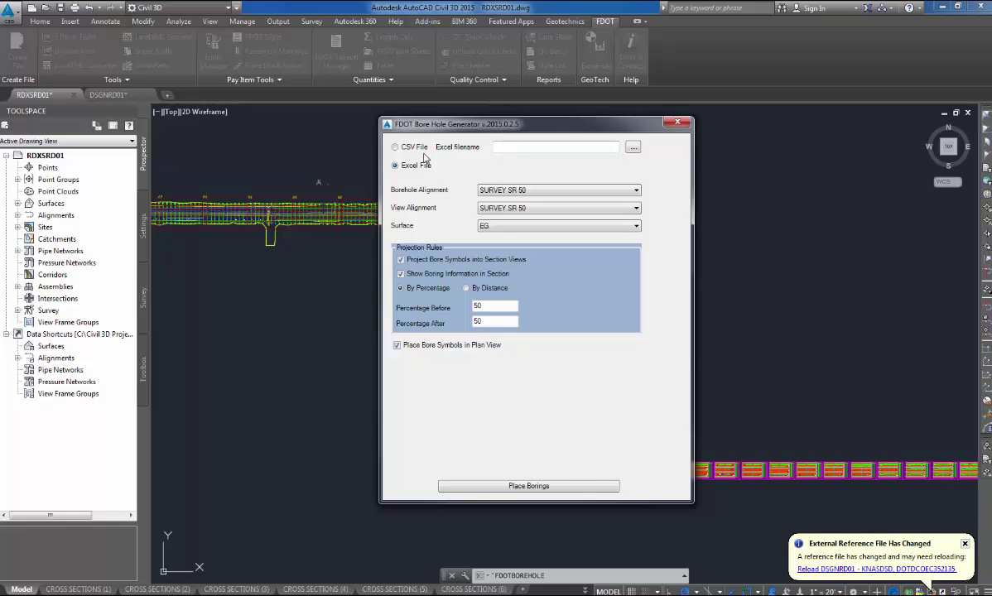
left_click(396, 147)
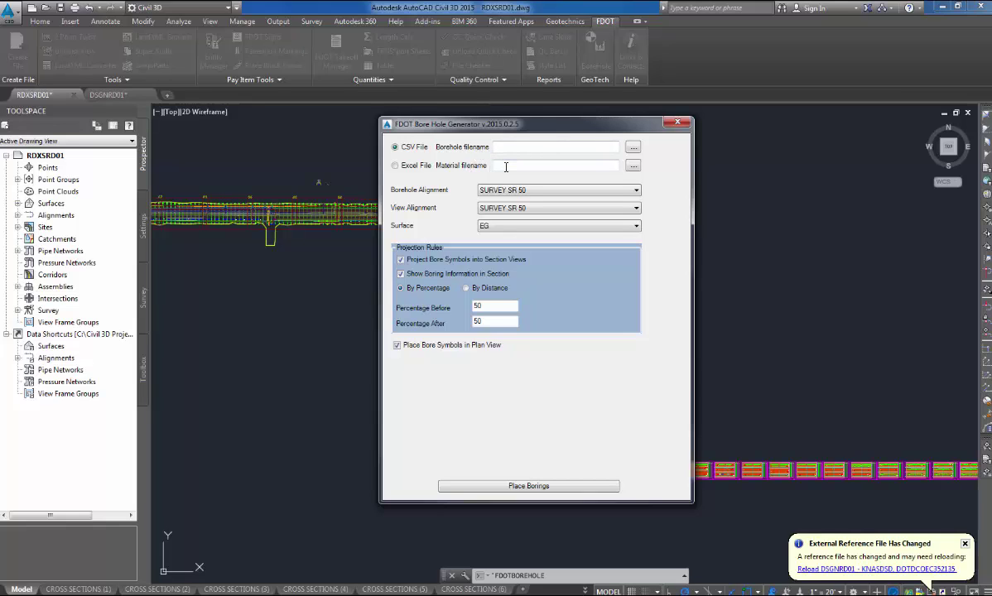
left_click(395, 167)
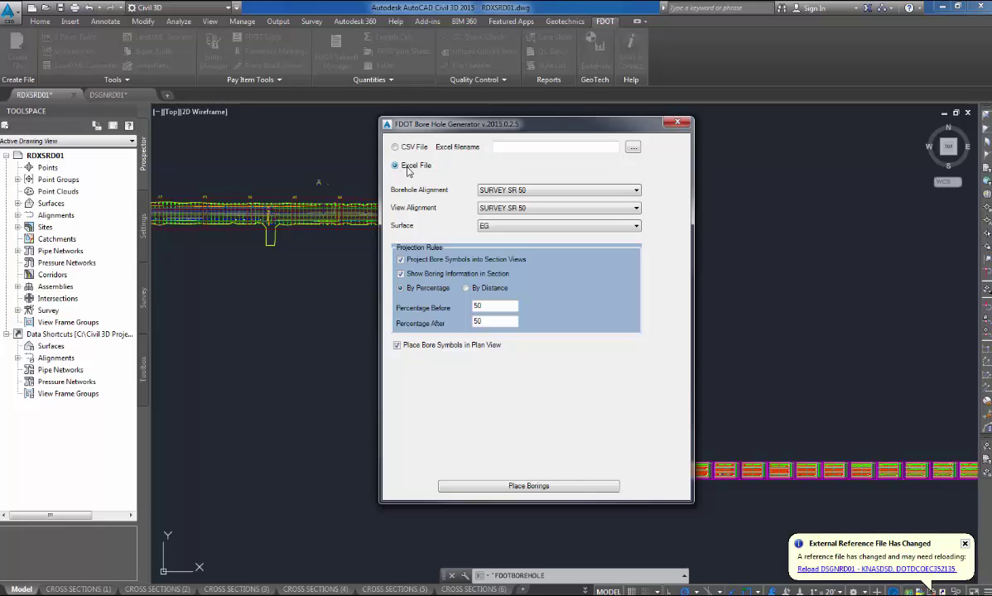
left_click(395, 147)
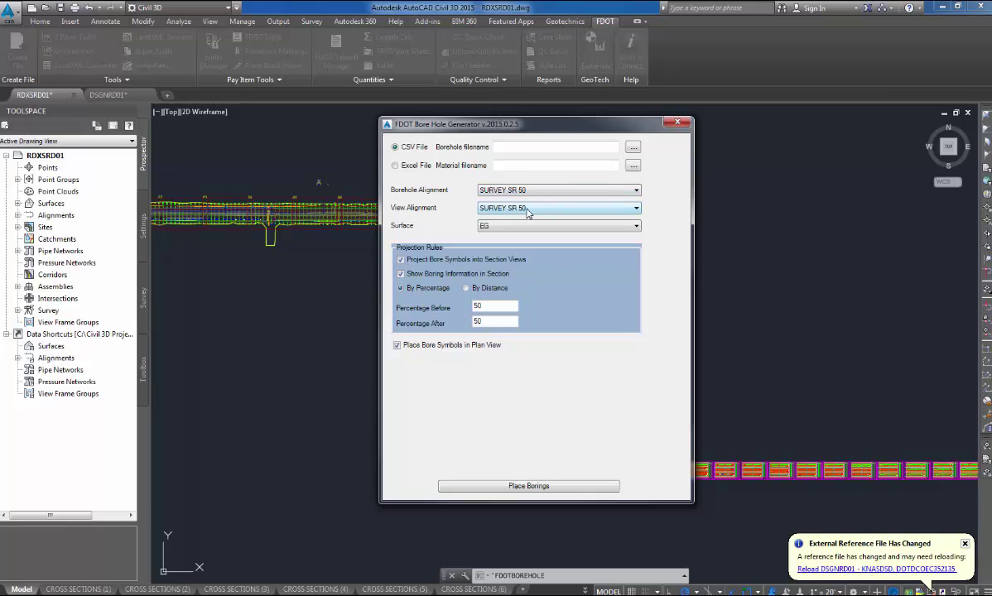
left_click(538, 192)
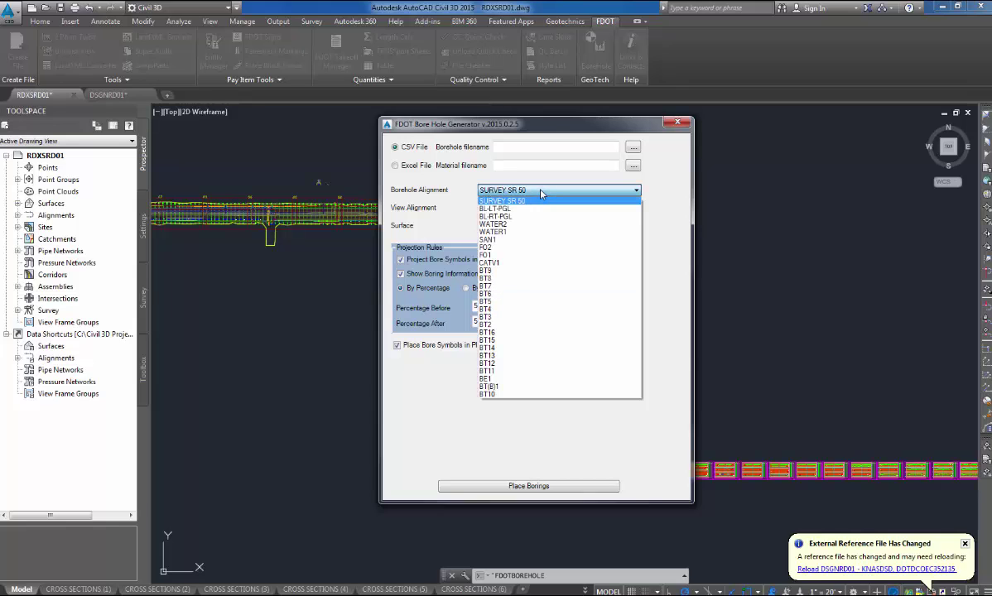
left_click(541, 192)
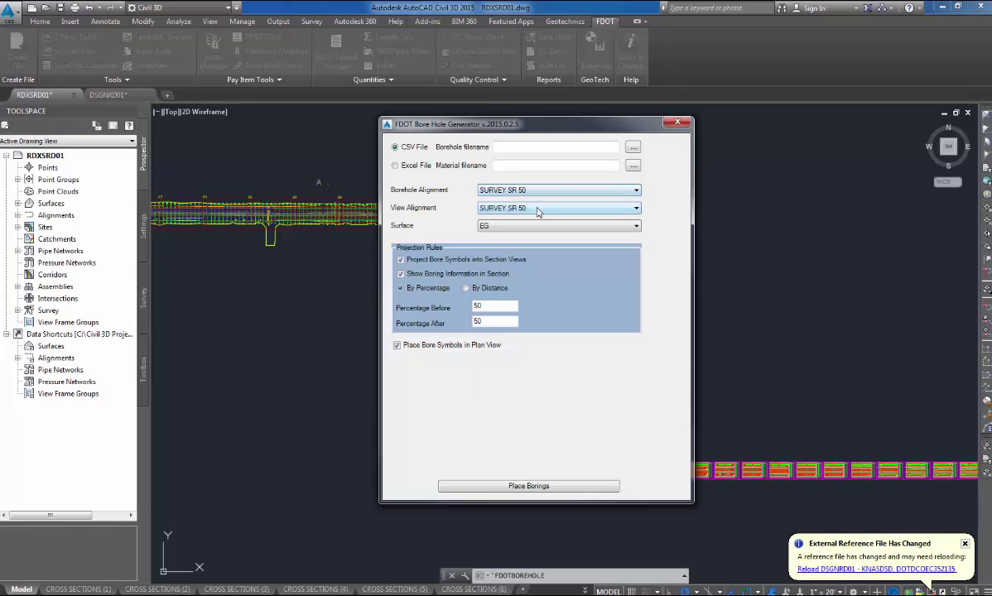
left_click(540, 210)
left_click(539, 218)
left_click(493, 228)
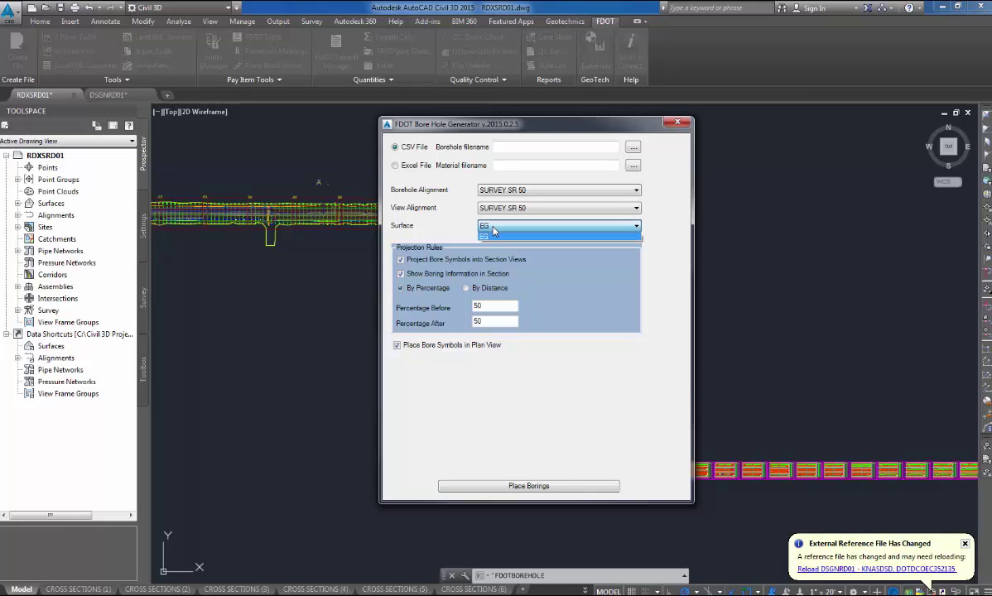
left_click(459, 218)
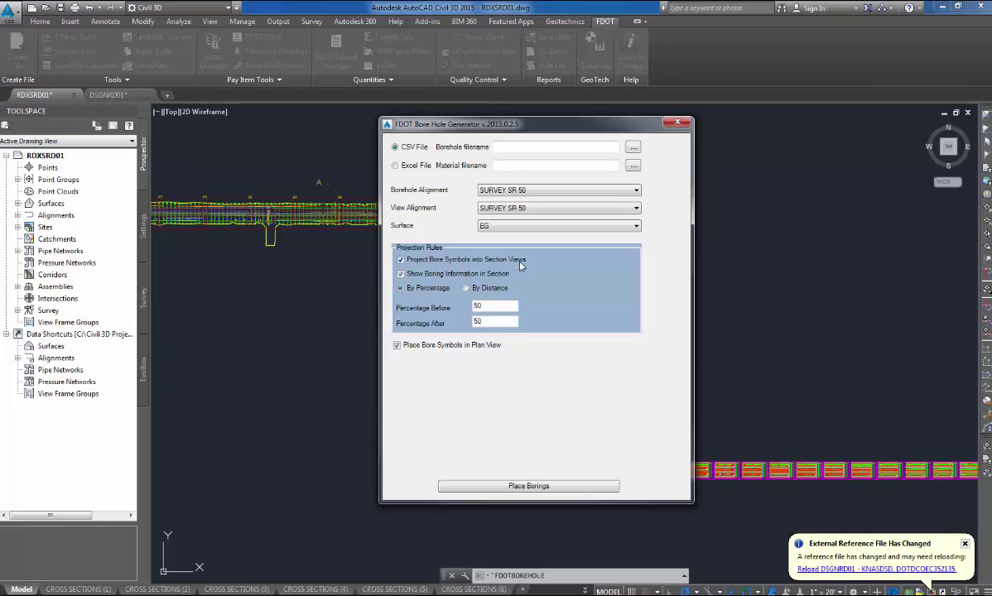
left_click(401, 259)
left_click(401, 259)
left_click(401, 259)
left_click(401, 260)
left_click(401, 276)
left_click(466, 288)
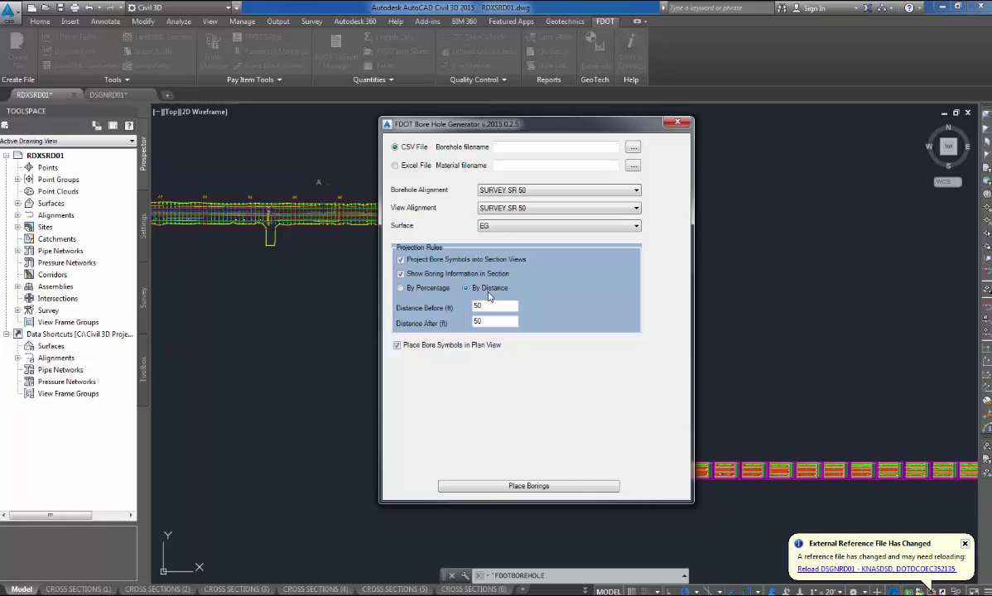
left_click(417, 288)
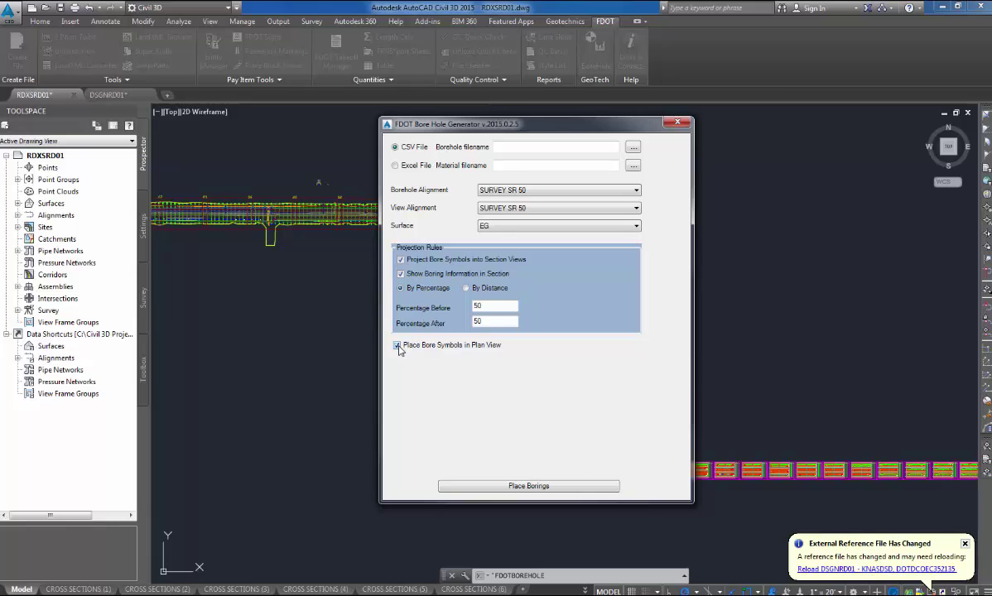
left_click(398, 346)
left_click(398, 347)
left_click(634, 149)
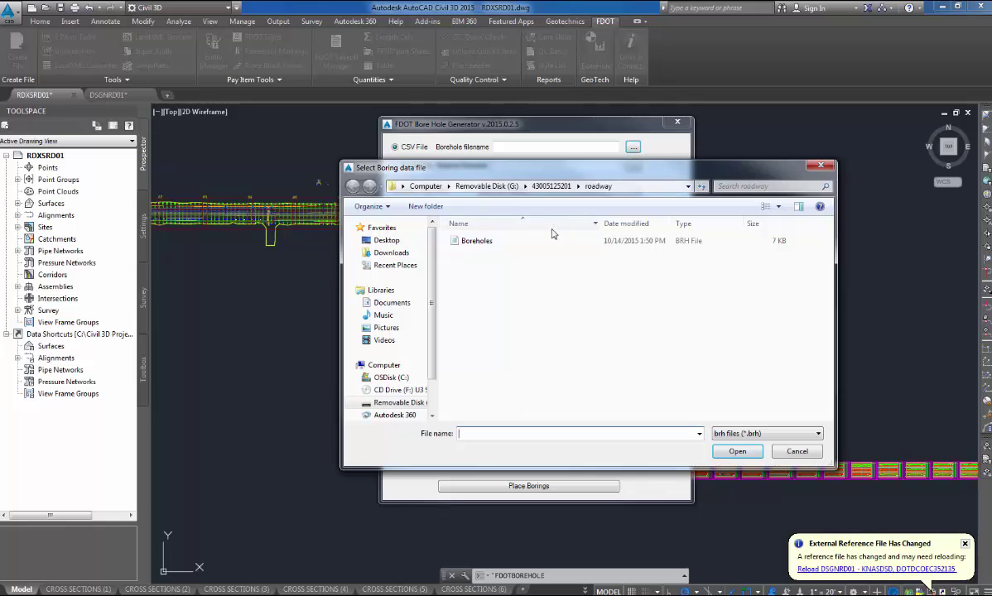
left_click(468, 245)
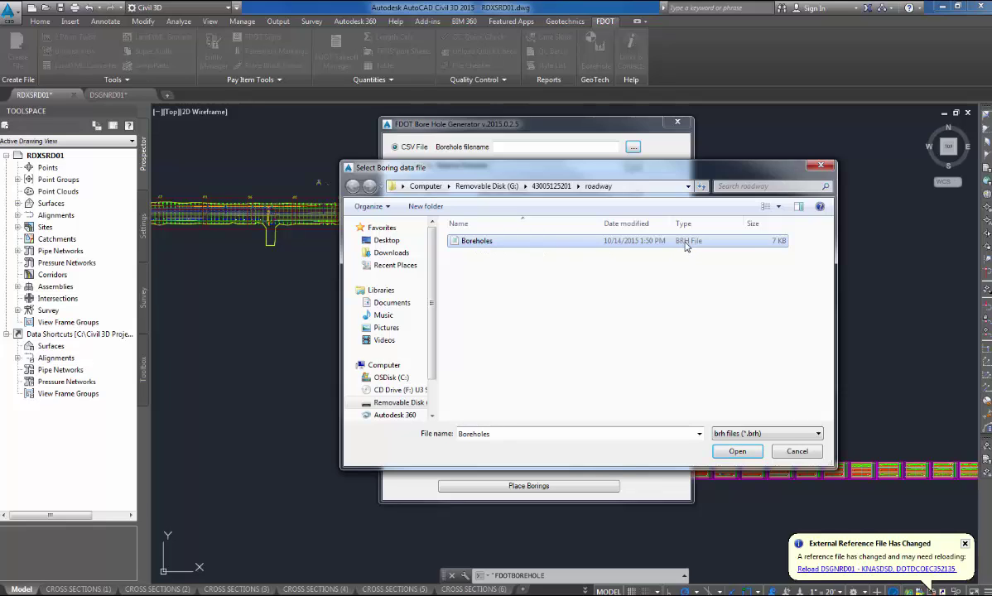
left_click(737, 453)
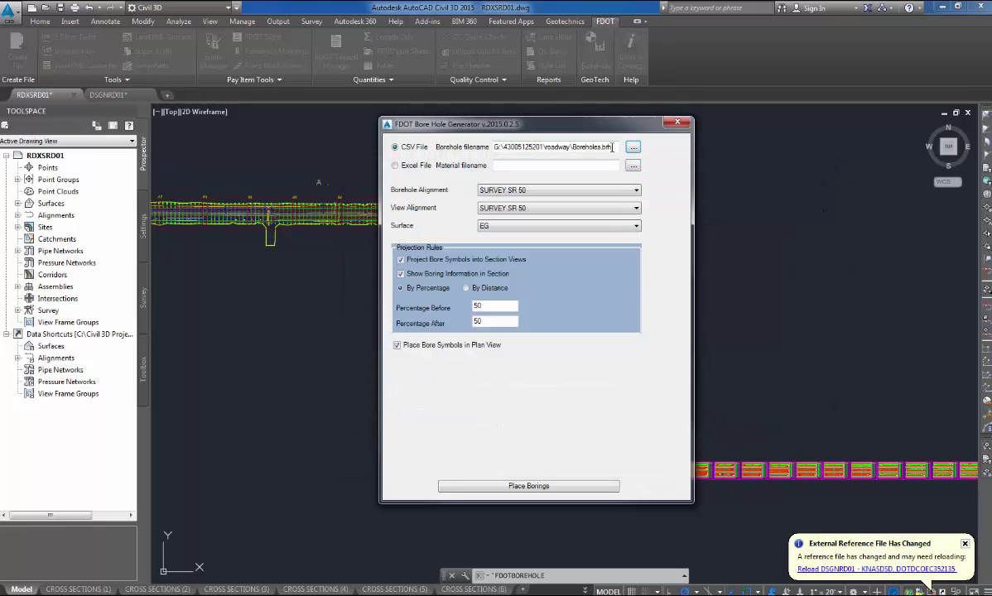
Set Materials.mtl as the material data file and nudge the generator window up and right
left_click(633, 167)
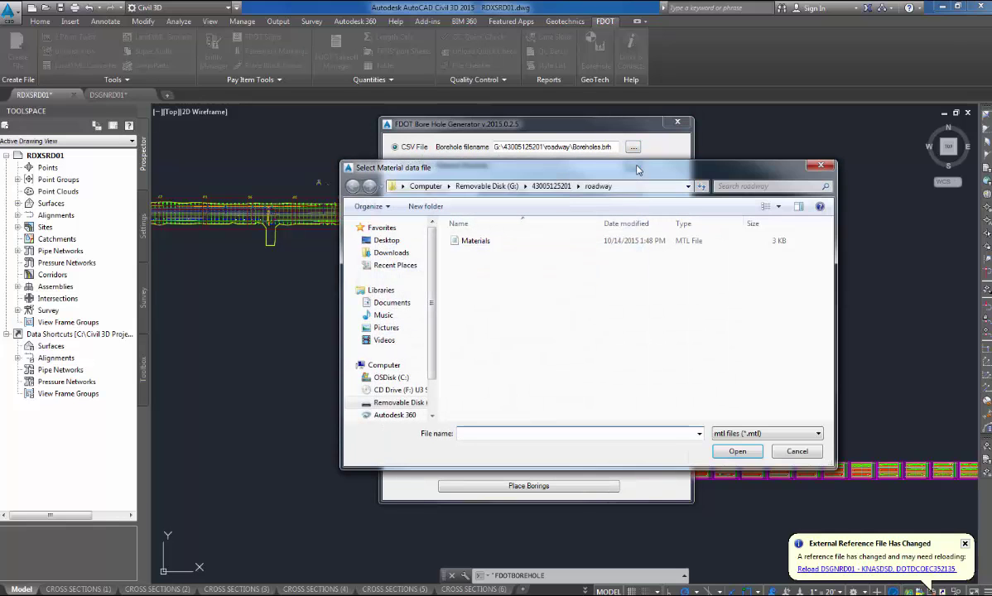
left_click(473, 241)
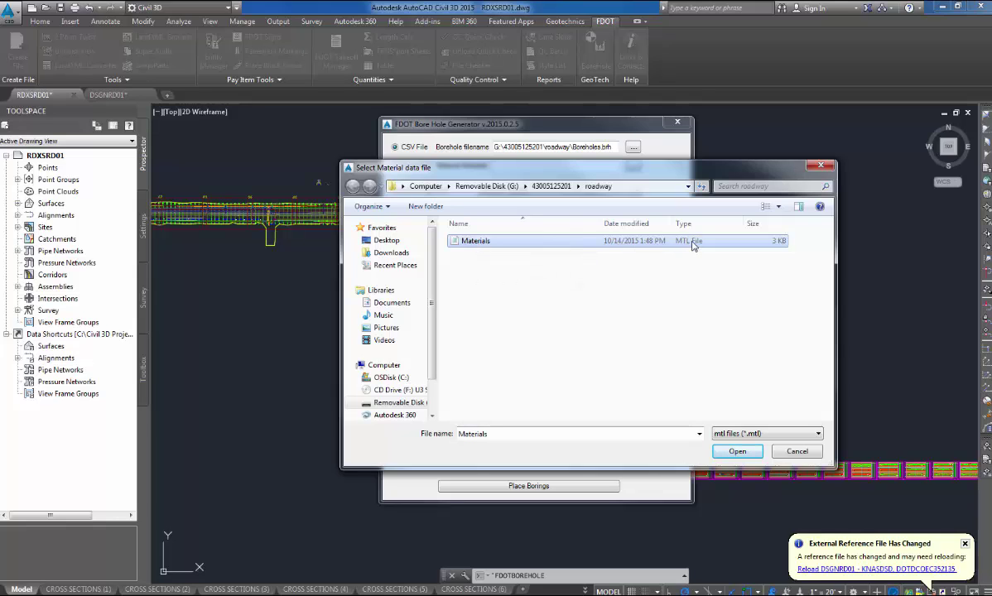
left_click(738, 451)
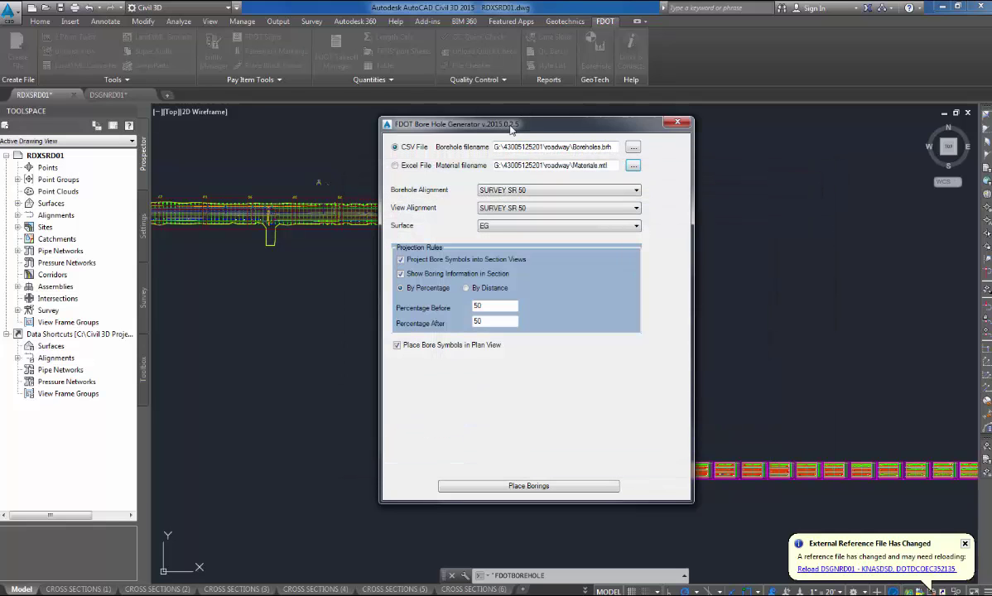
left_click_drag(480, 122, 507, 108)
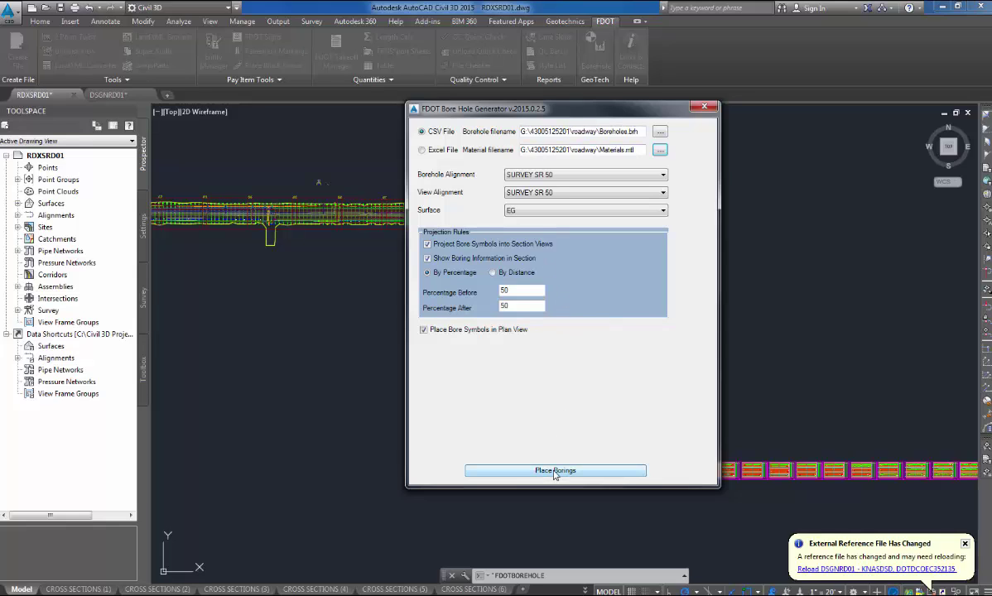
left_click(555, 471)
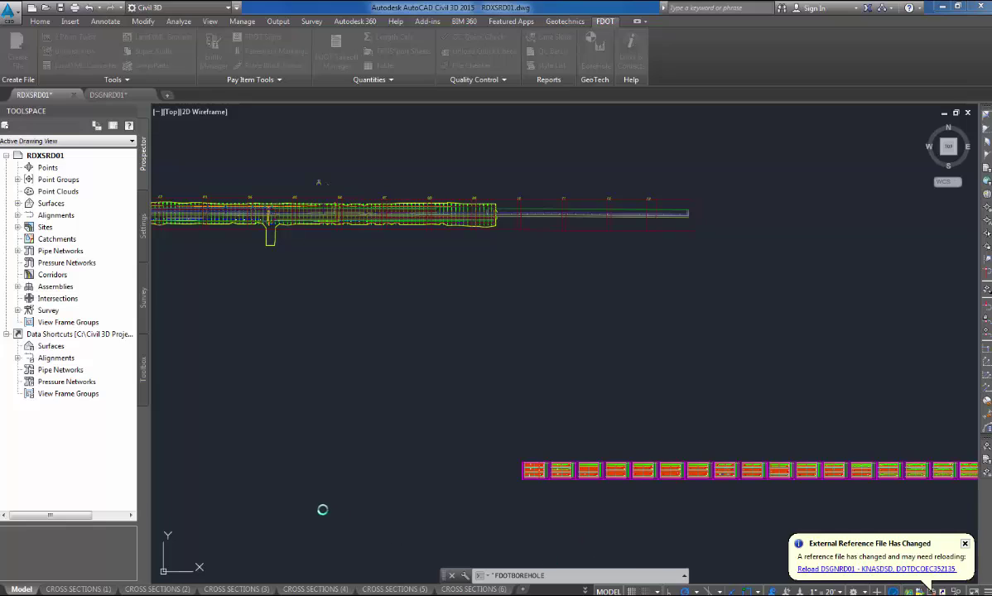
mouse_move(87, 595)
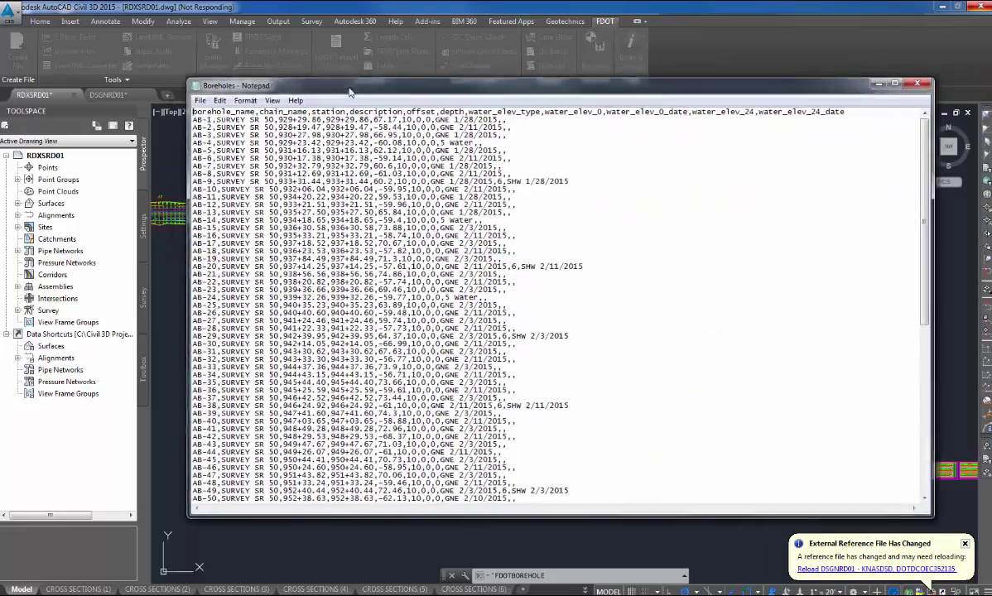
Position the Notepad window showing Boreholes.brh records AB-1 through AB-50
left_click_drag(338, 89, 301, 93)
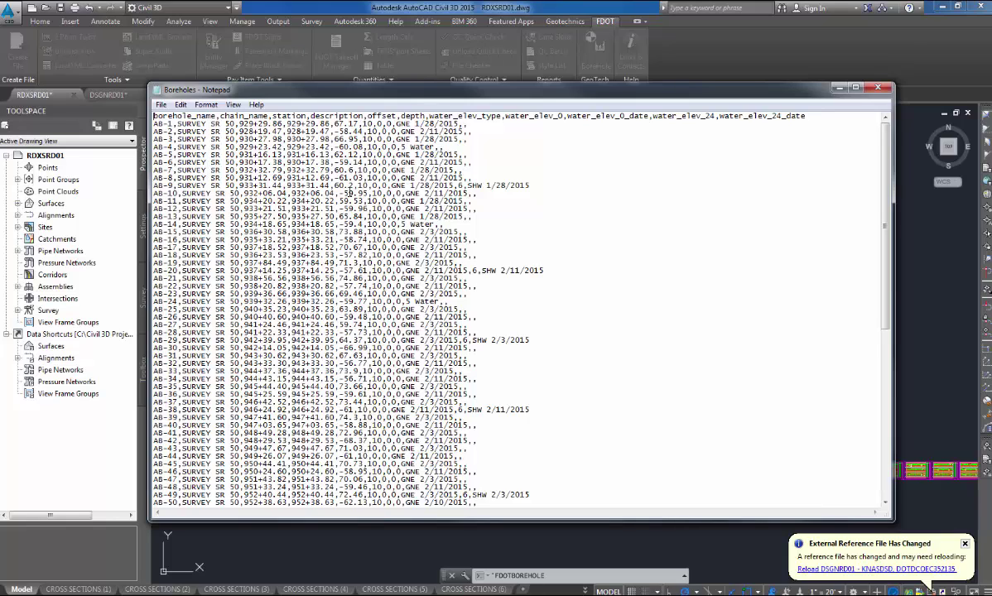
Close the Boreholes and Materials Notepad files after reviewing them
key("alt+F4")
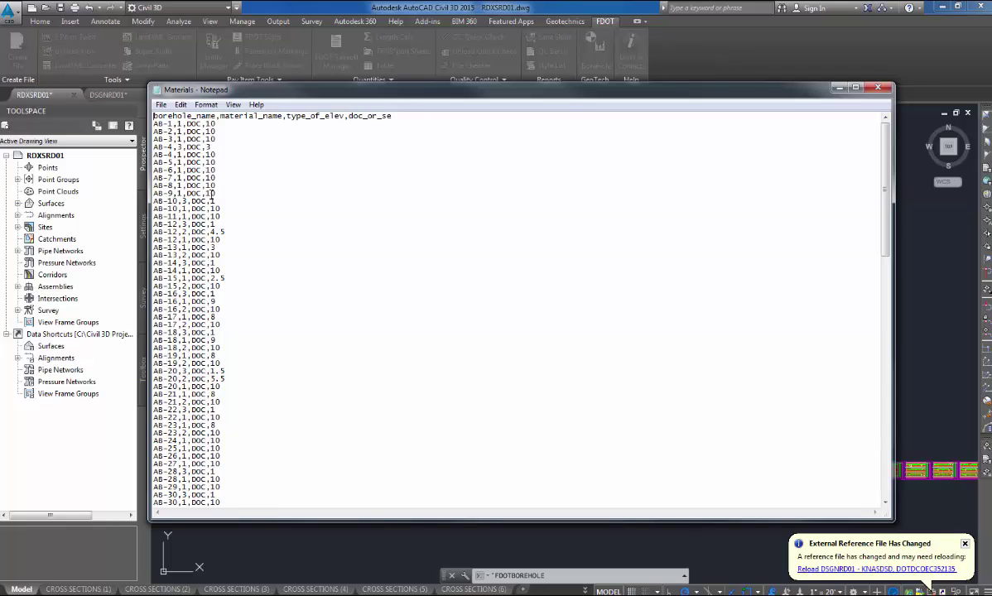
left_click(877, 87)
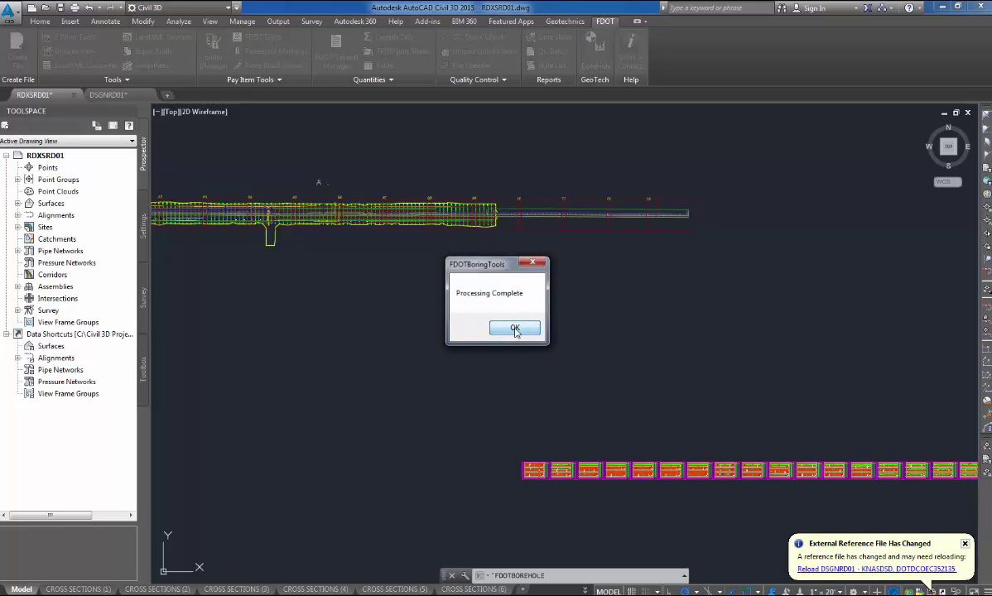
Dismiss Processing Complete and zoom in on boring symbols such as AB-70 and AB-74
left_click(516, 329)
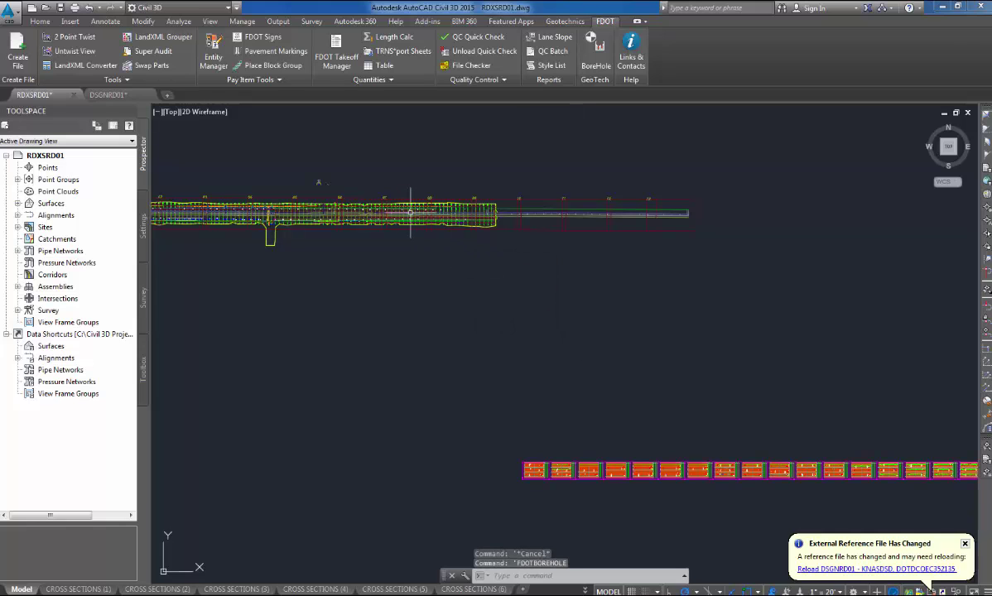
scroll(389, 203, "up", 6)
scroll(386, 217, "up", 5)
scroll(386, 225, "up", 2)
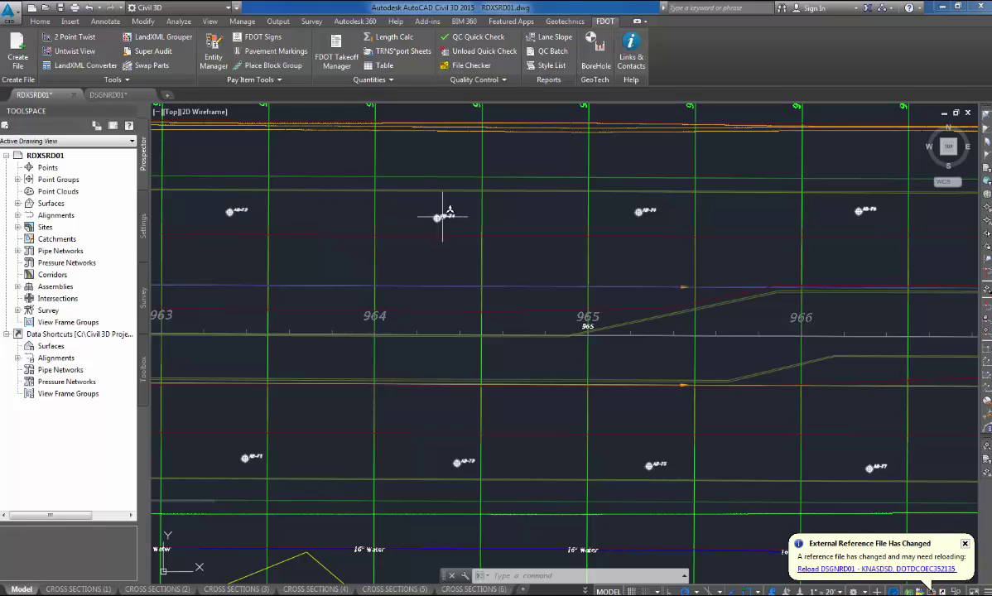
scroll(436, 220, "up", 4)
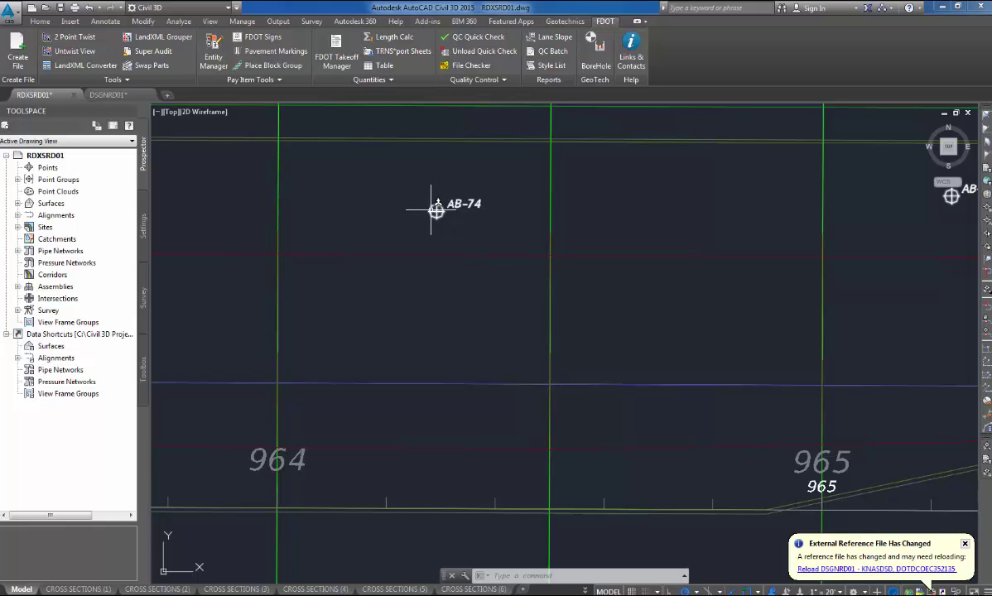
scroll(436, 209, "down", 6)
scroll(436, 209, "down", 5)
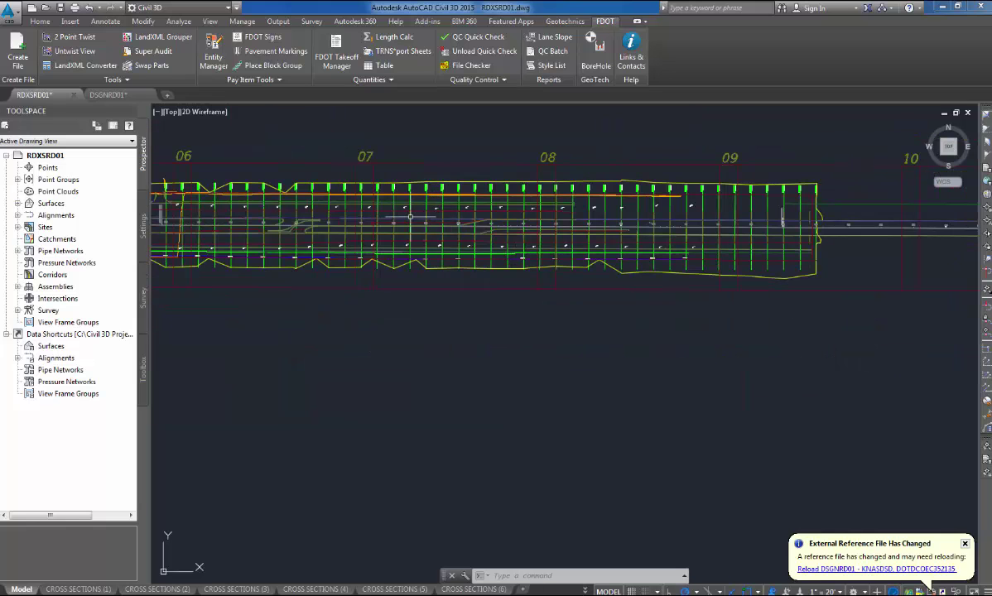
scroll(355, 204, "up", 4)
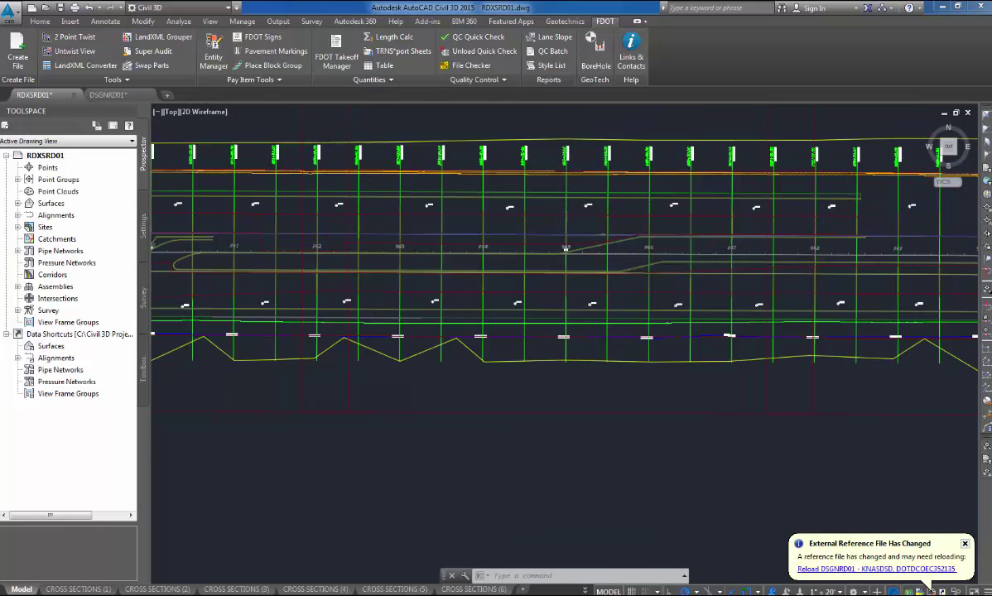
scroll(354, 204, "up", 4)
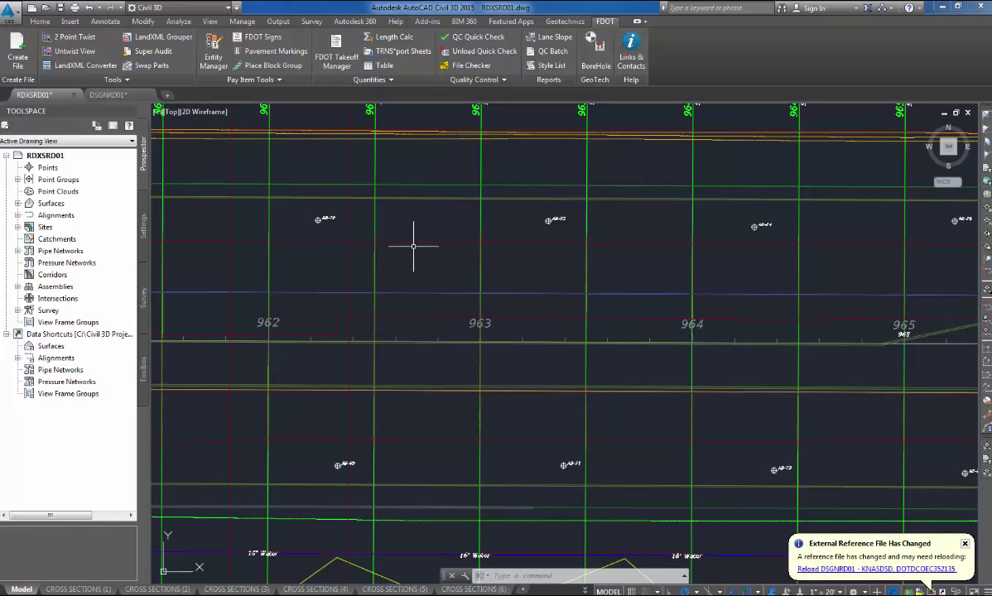
scroll(410, 243, "down", 2)
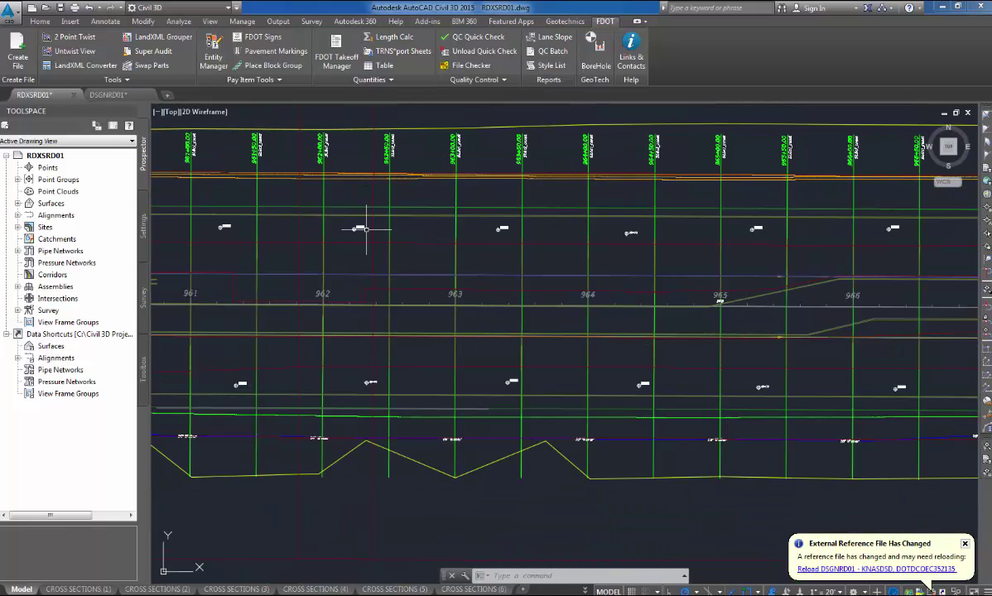
scroll(362, 215, "up", 2)
scroll(357, 234, "up", 2)
scroll(358, 236, "up", 2)
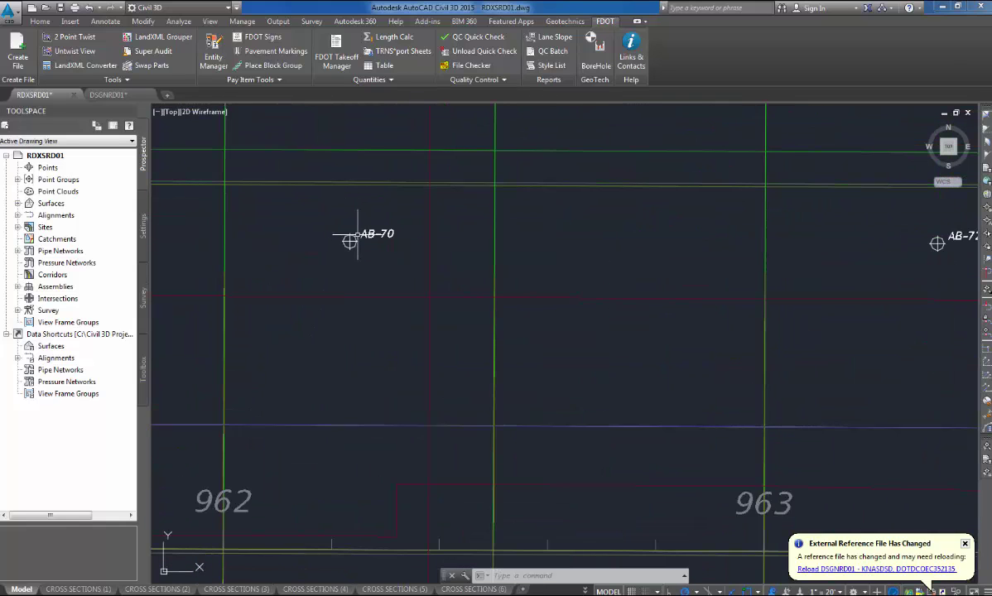
scroll(355, 234, "down", 6)
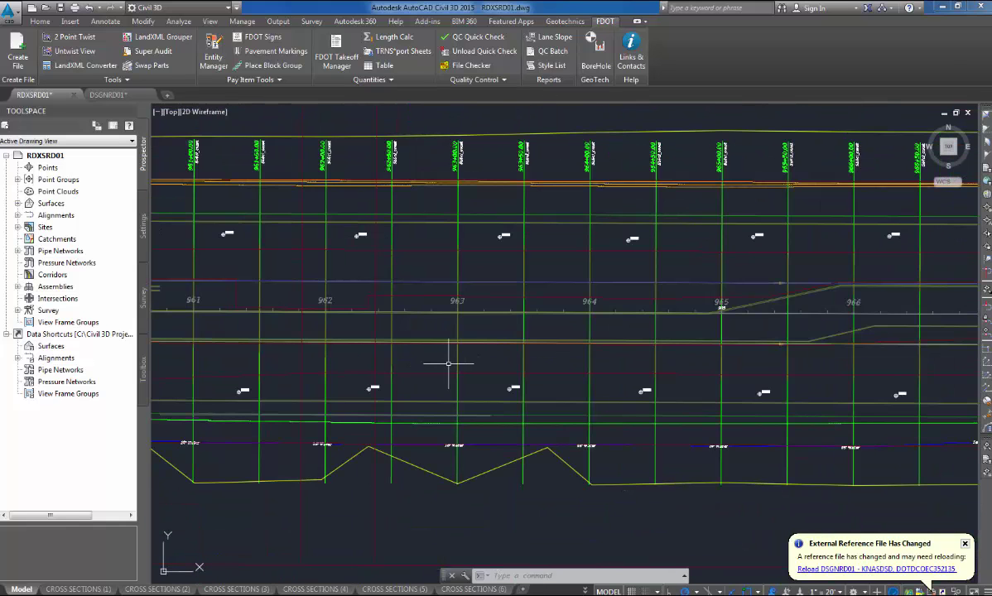
scroll(448, 362, "down", 8)
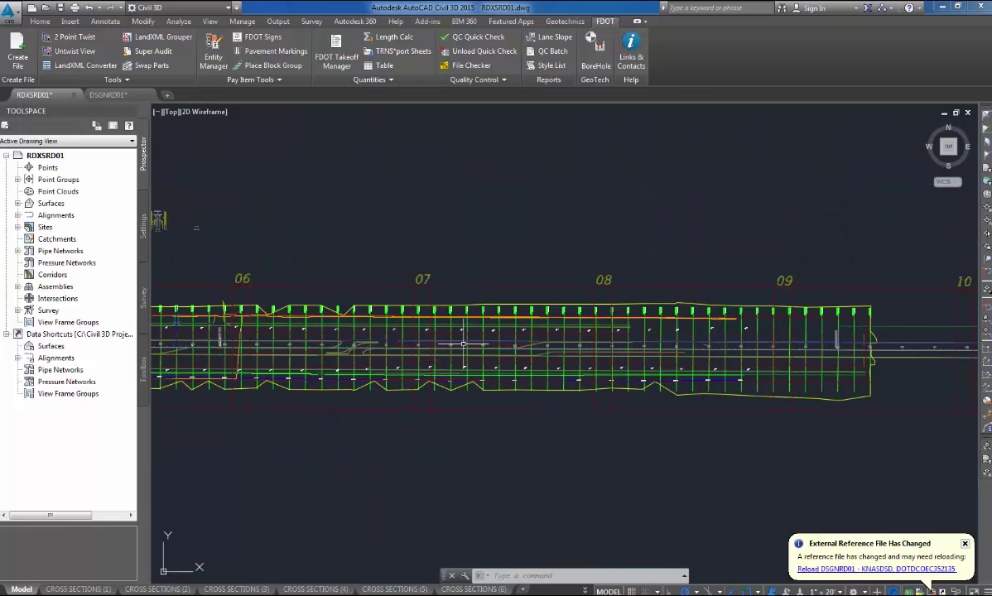
scroll(466, 344, "up", 2)
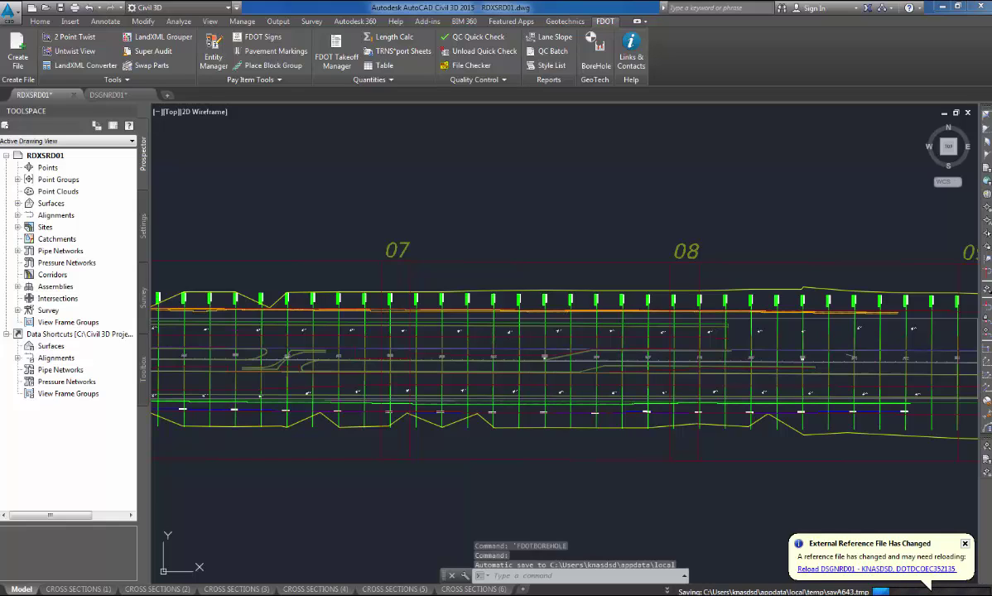
Erase the 90 selected boring objects and zoom around to check the result
key("Delete")
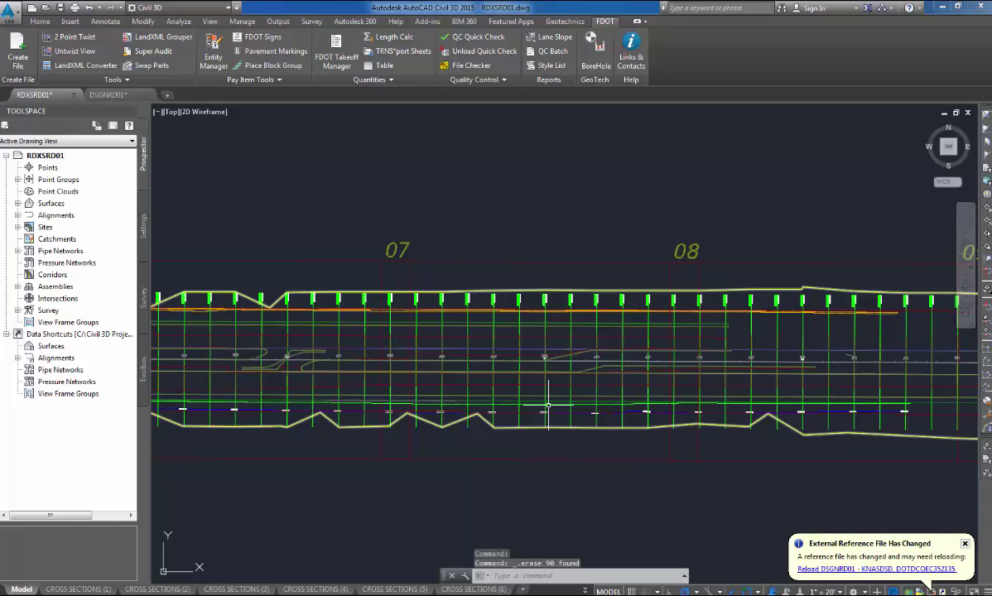
scroll(521, 376, "up", 4)
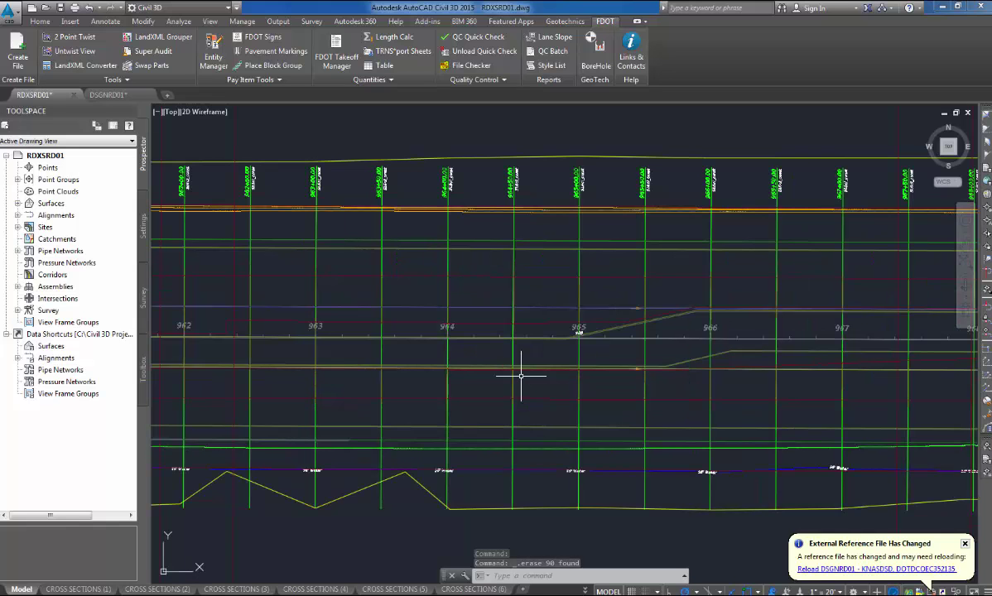
scroll(521, 377, "down", 6)
scroll(523, 374, "down", 5)
scroll(503, 374, "up", 6)
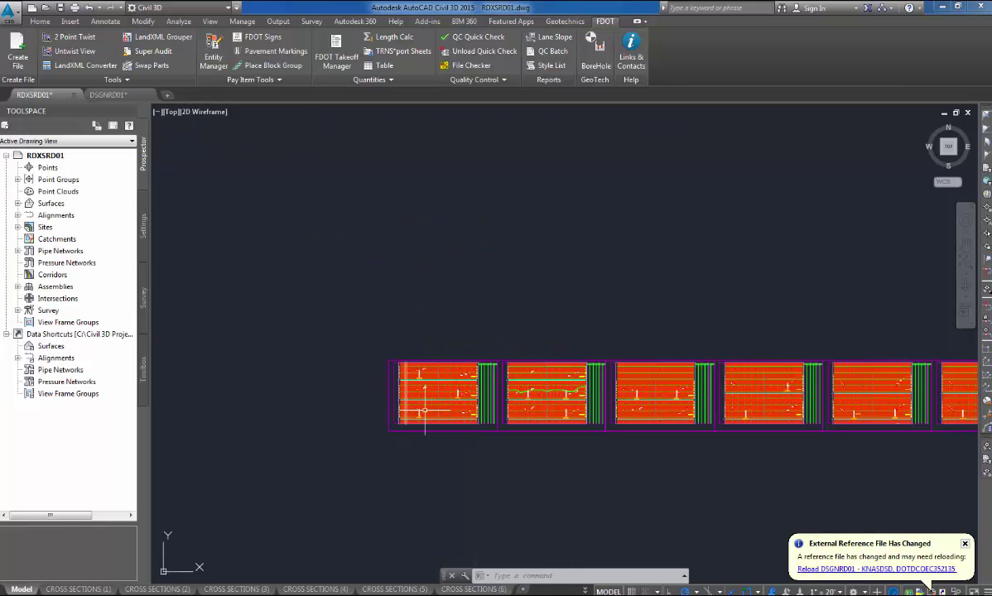
Zoom through the cross-section views to inspect the placed borings
scroll(398, 410, "up", 6)
scroll(395, 431, "up", 3)
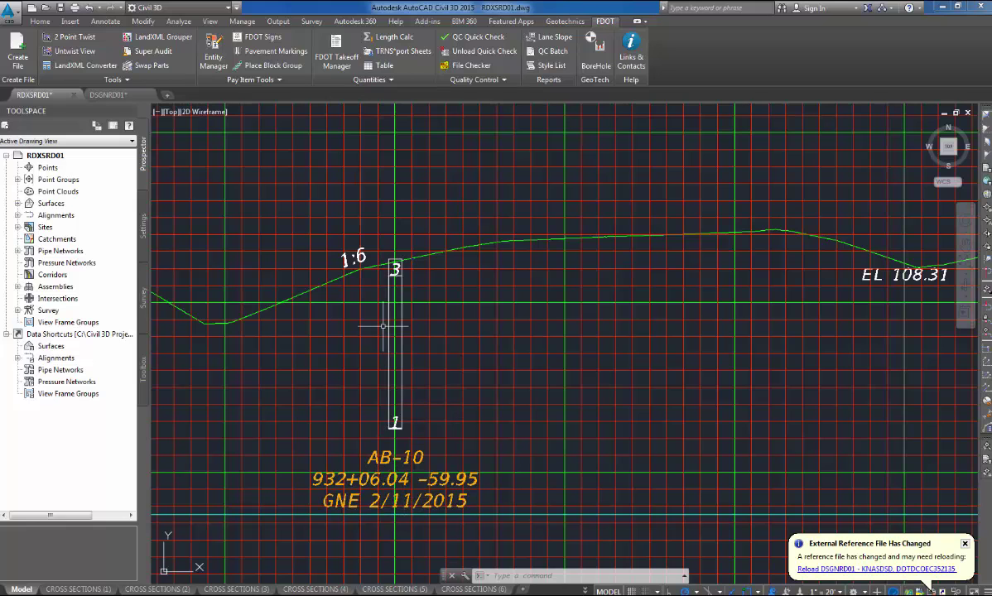
scroll(398, 250, "up", 4)
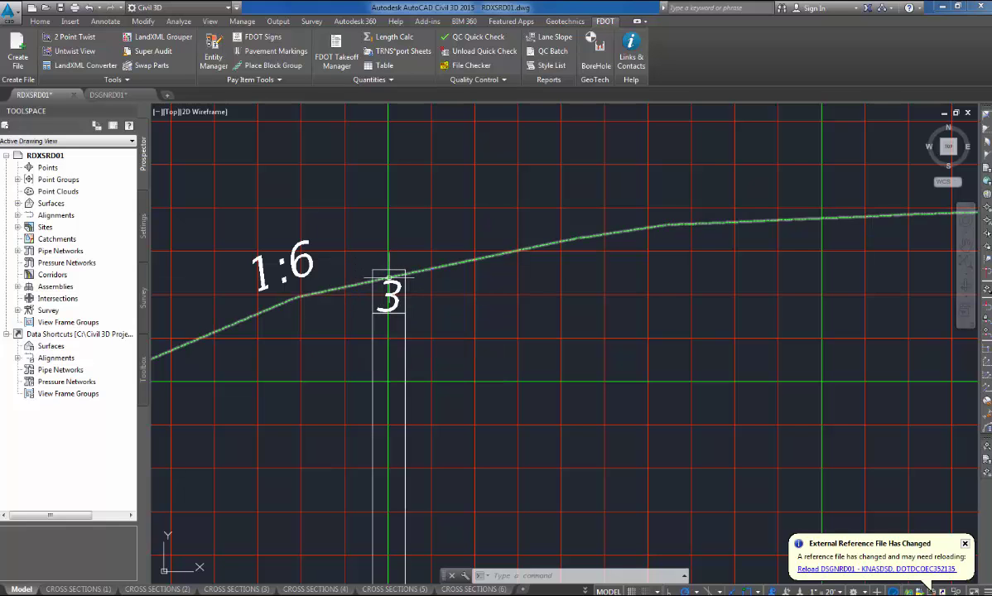
scroll(389, 276, "down", 5)
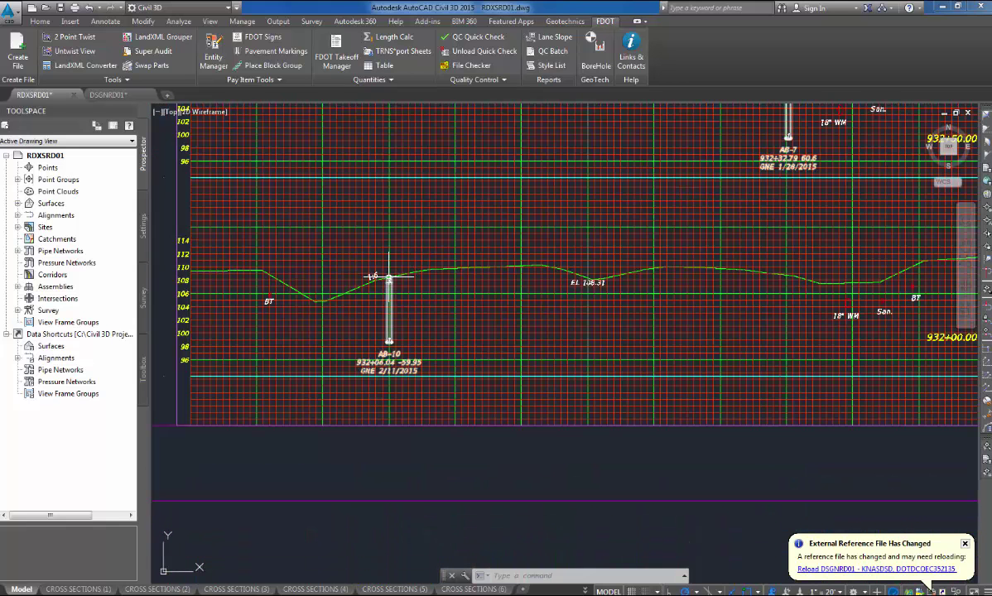
scroll(389, 275, "down", 3)
scroll(684, 293, "up", 4)
scroll(731, 312, "up", 2)
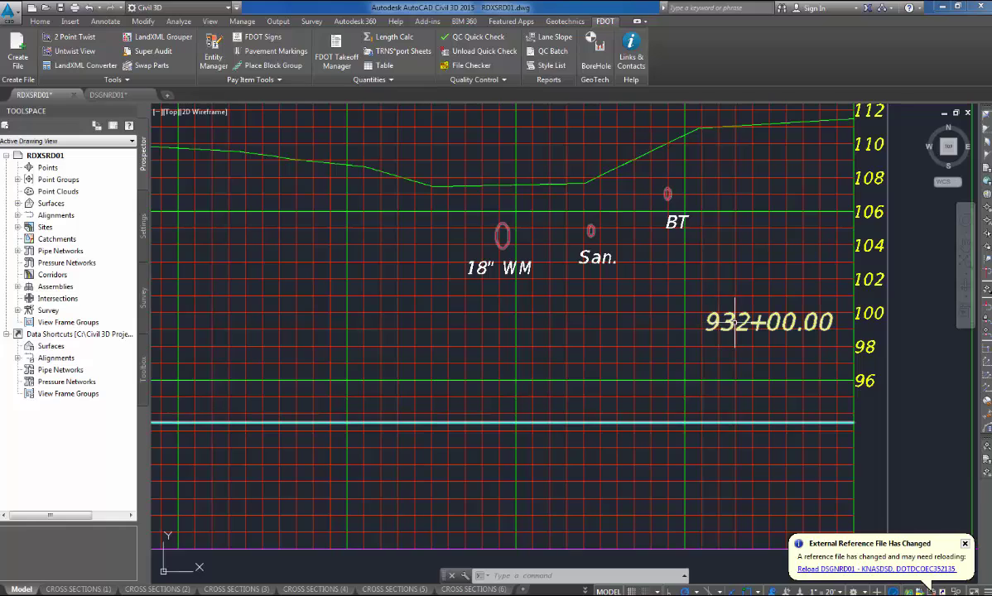
scroll(734, 321, "down", 5)
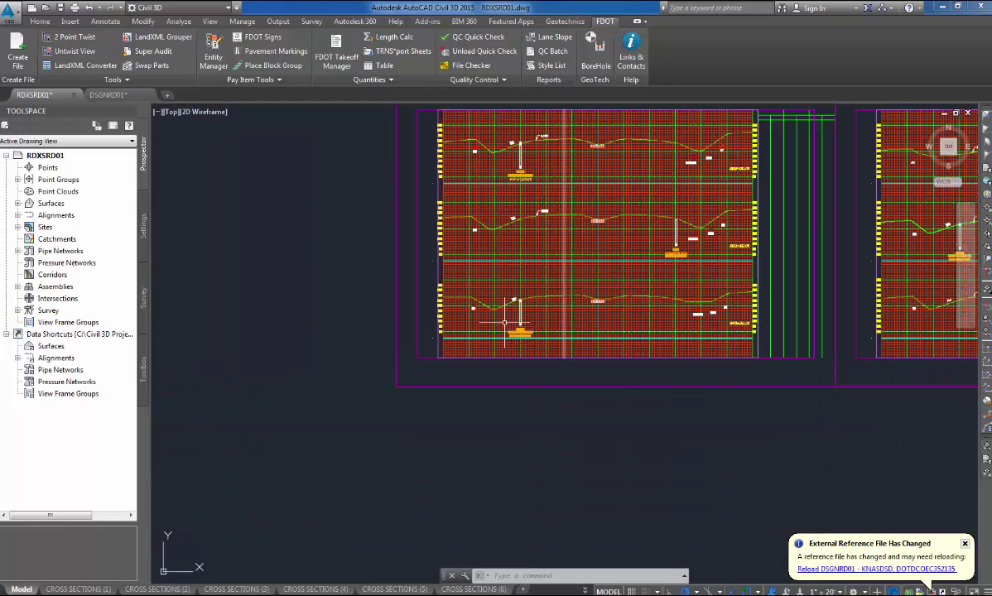
scroll(505, 323, "up", 6)
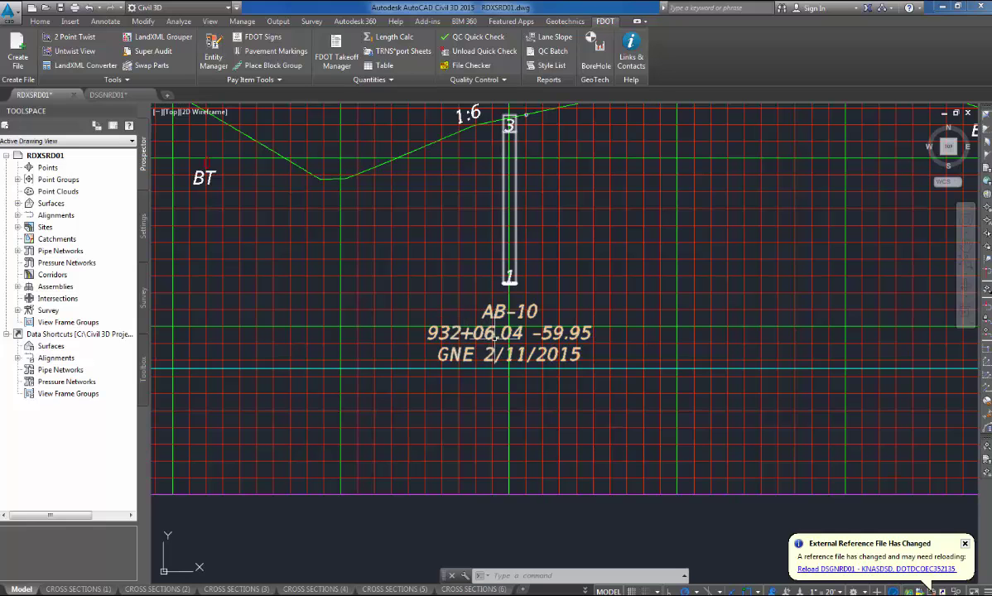
scroll(495, 336, "down", 2)
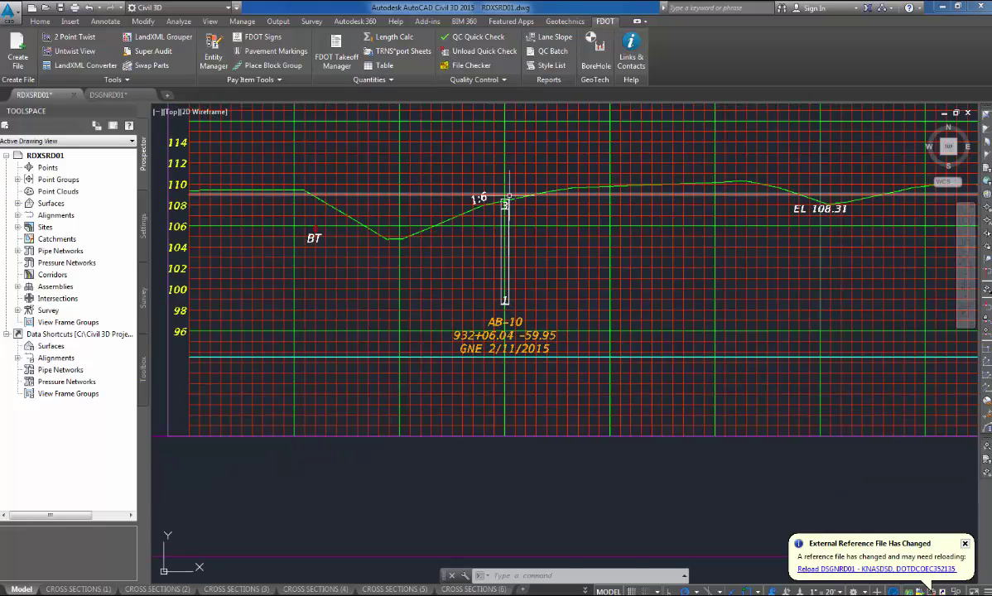
scroll(508, 197, "up", 2)
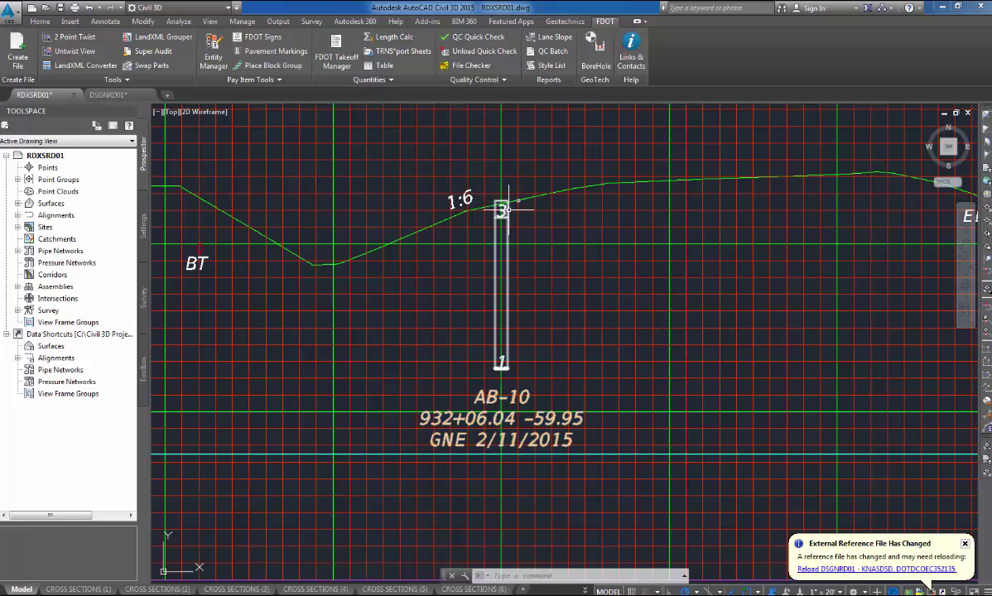
scroll(508, 209, "down", 5)
scroll(508, 209, "down", 6)
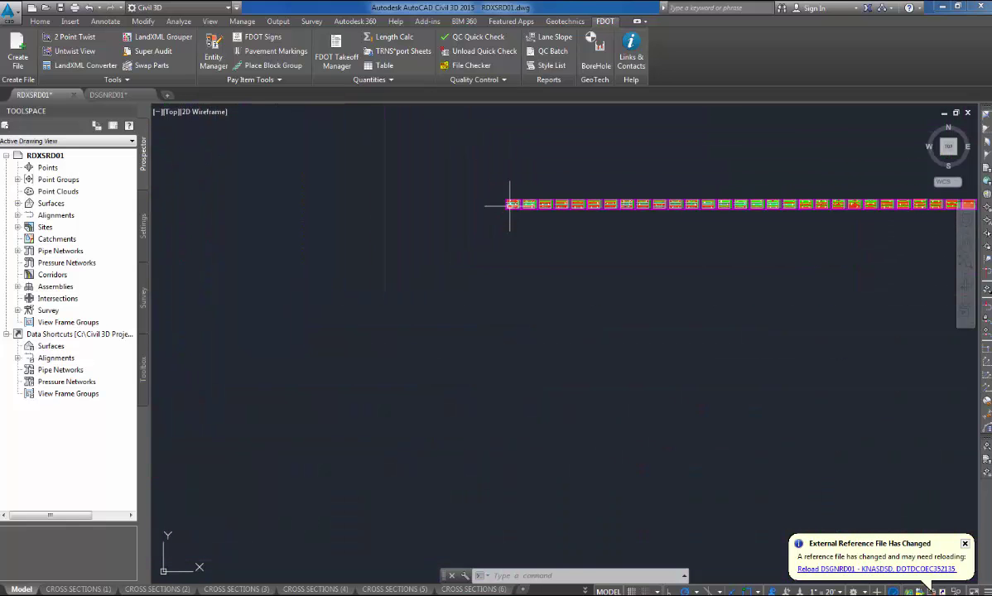
scroll(878, 202, "up", 2)
scroll(873, 205, "up", 8)
scroll(795, 235, "up", 2)
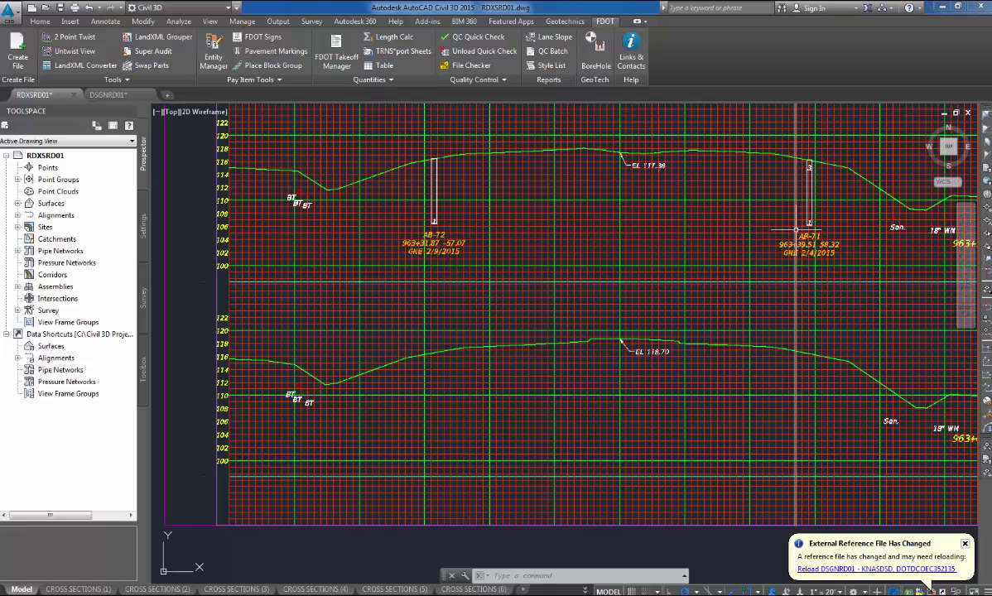
scroll(809, 166, "up", 4)
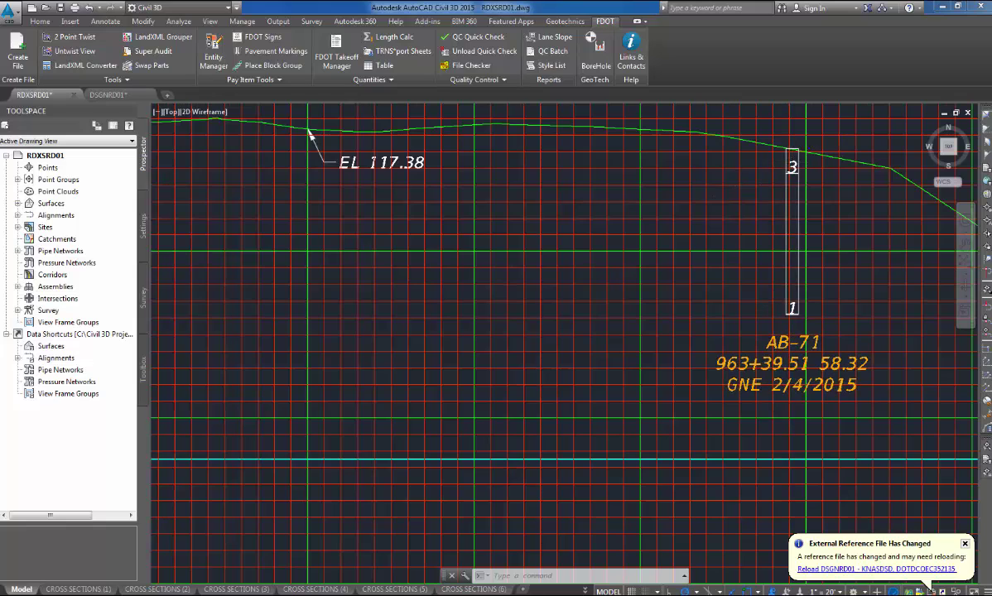
scroll(741, 196, "down", 6)
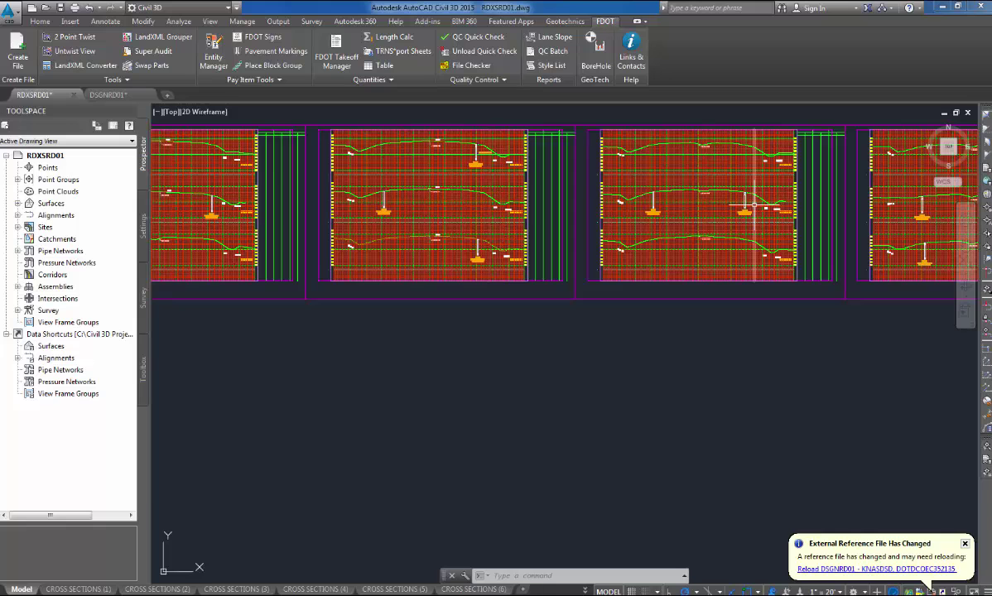
Select the cross-section boring blocks and labels and erase all 341 objects
scroll(745, 203, "down", 4)
scroll(877, 188, "up", 5)
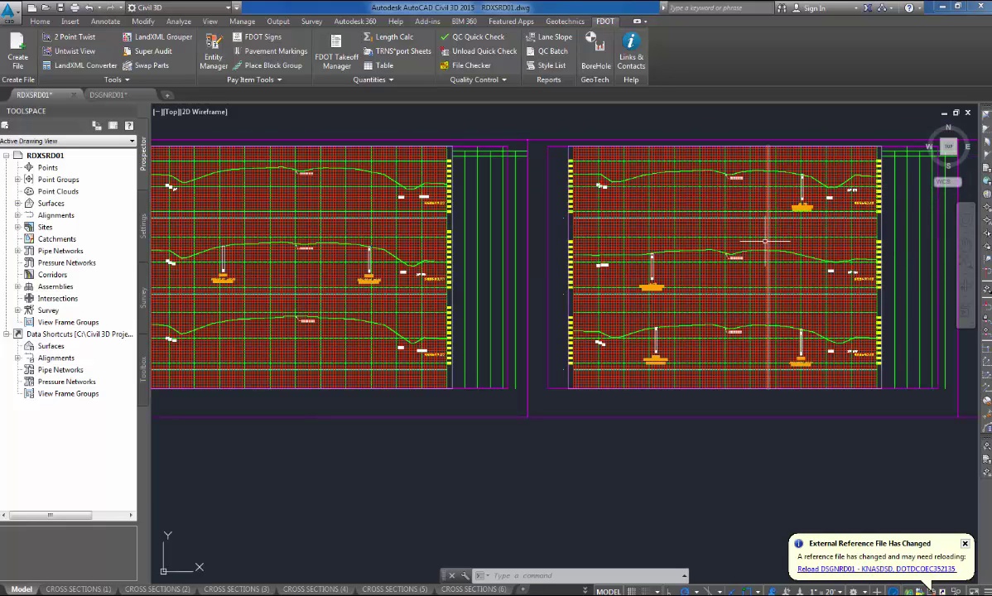
scroll(657, 369, "up", 3)
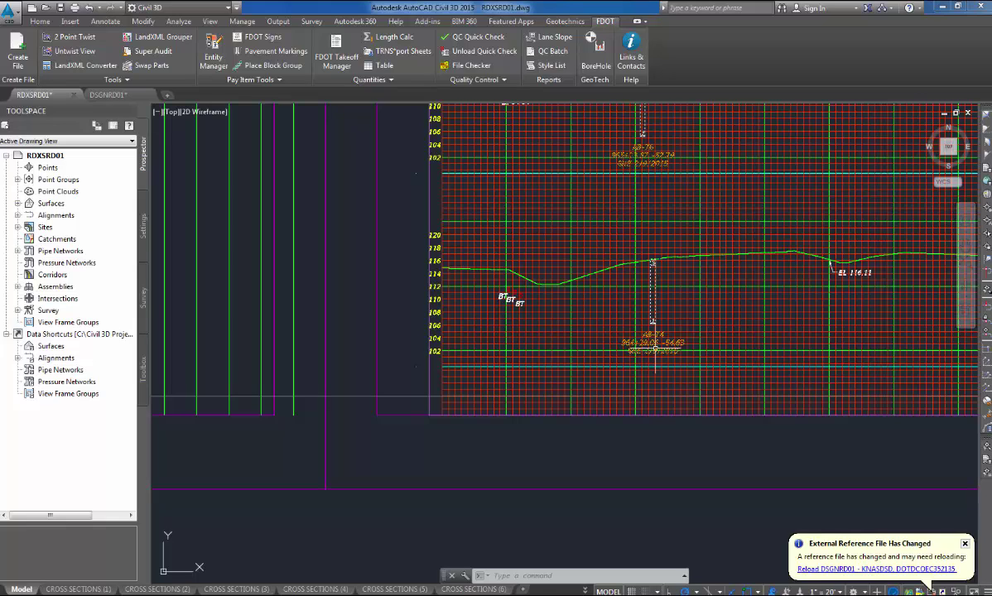
left_click(654, 344)
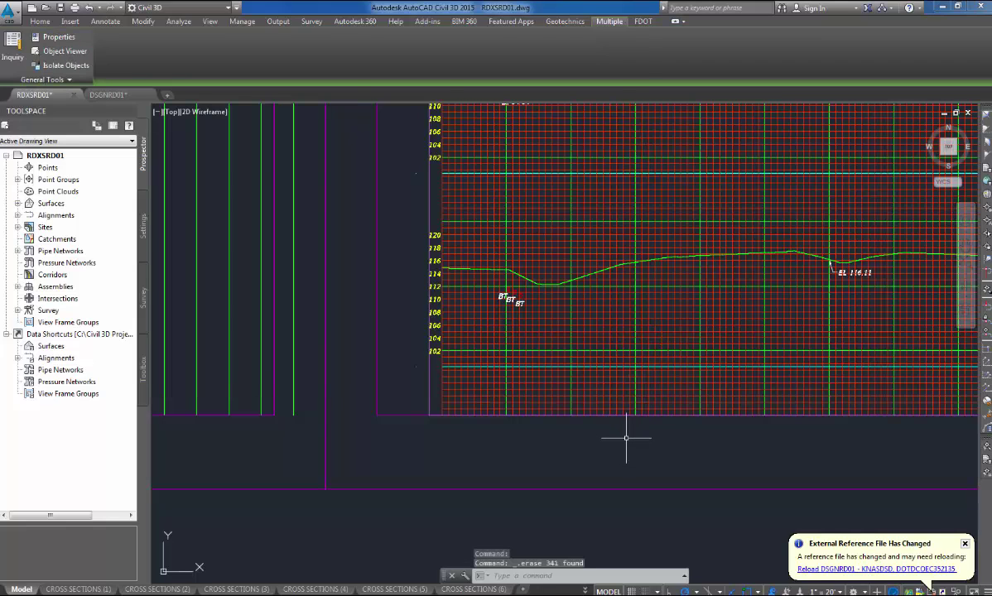
key("Delete")
scroll(661, 434, "down", 5)
scroll(685, 362, "down", 6)
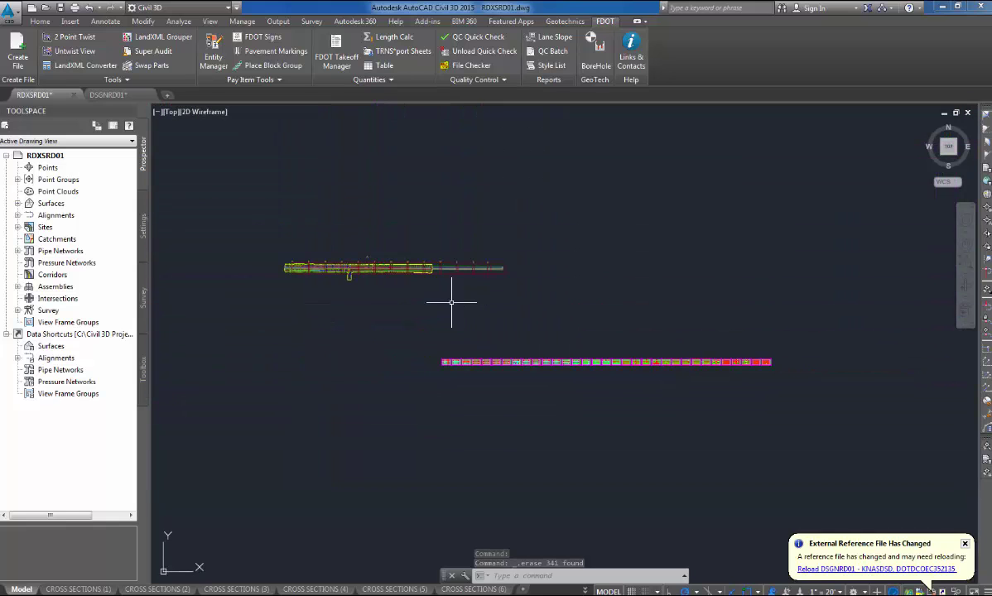
scroll(438, 302, "up", 4)
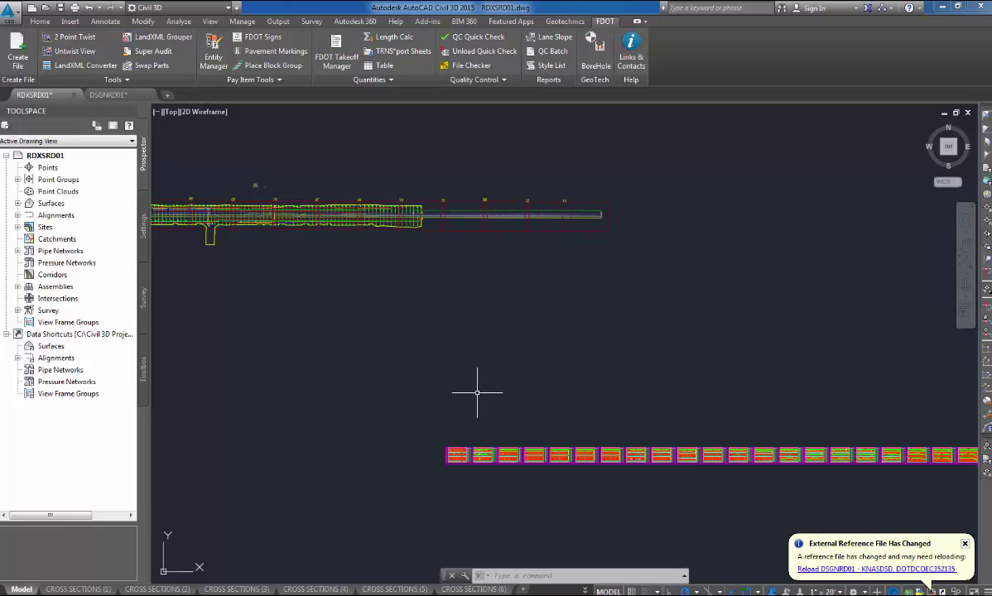
scroll(480, 389, "down", 2)
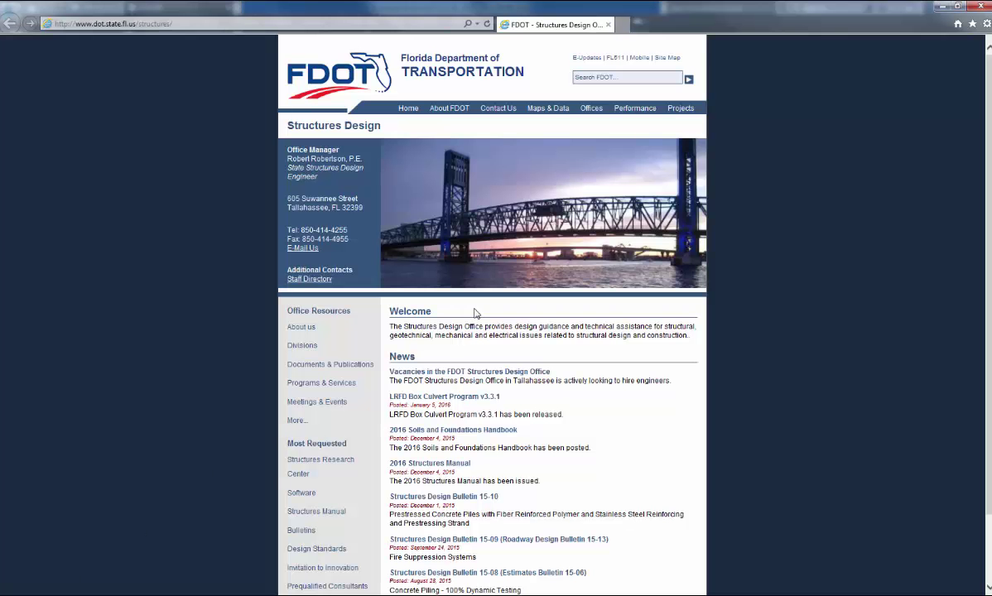
Open StructuresManualIntroduction.pdf (January 2016) from the FDOT Structures Manual page
scroll(476, 313, "down", 2)
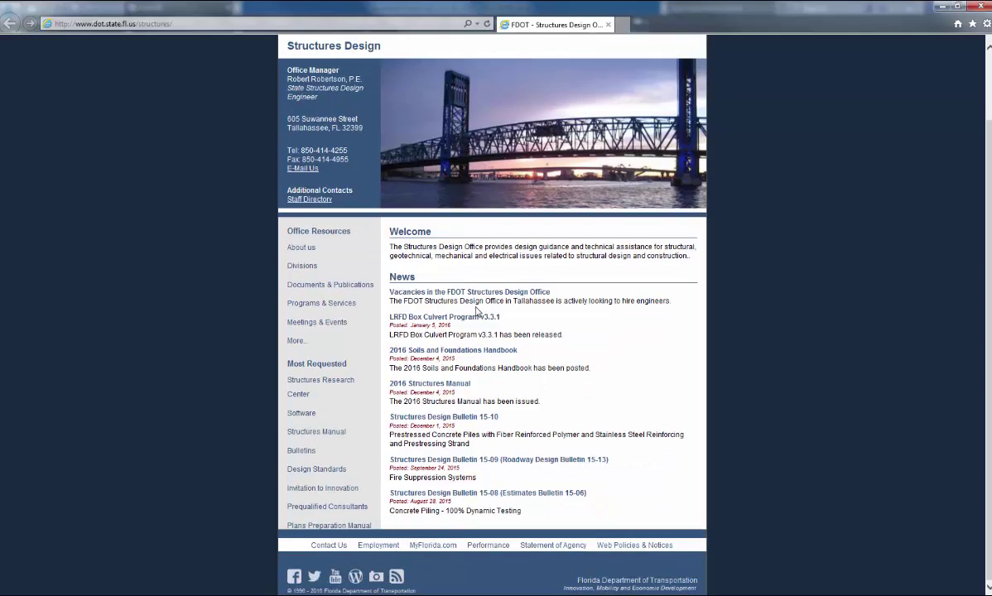
scroll(476, 306, "up", 2)
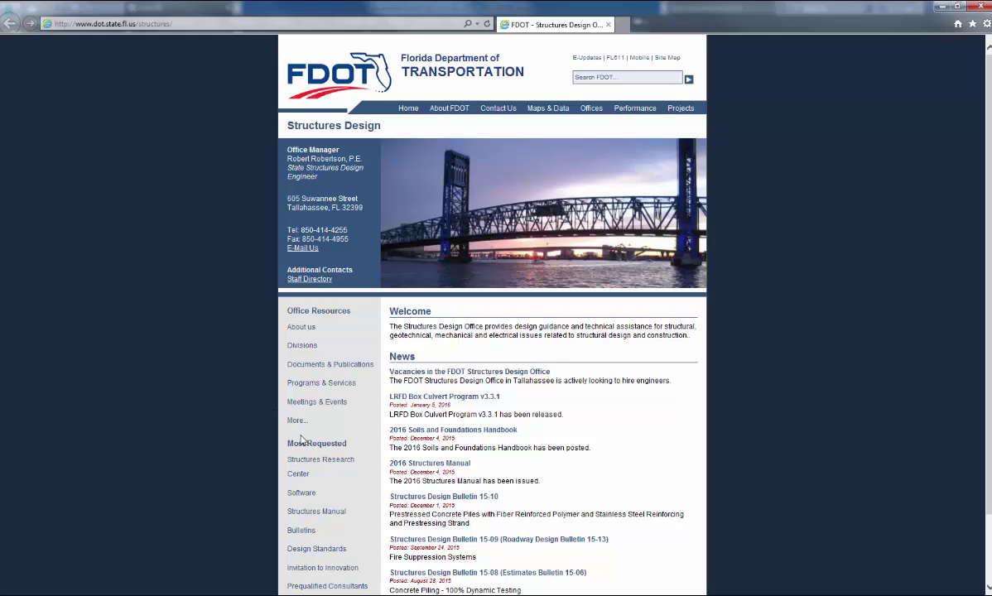
scroll(302, 522, "down", 2)
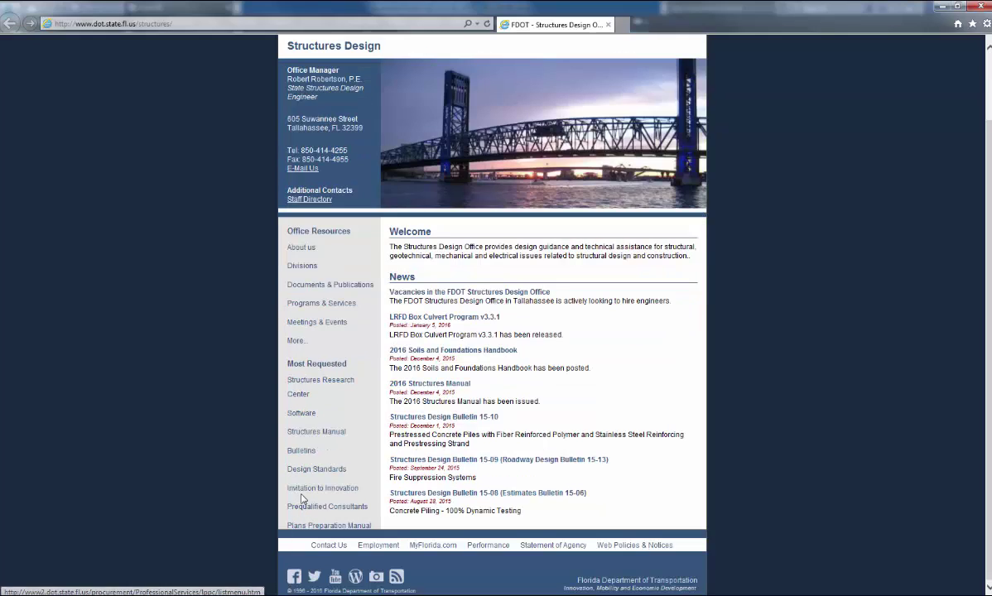
left_click(321, 432)
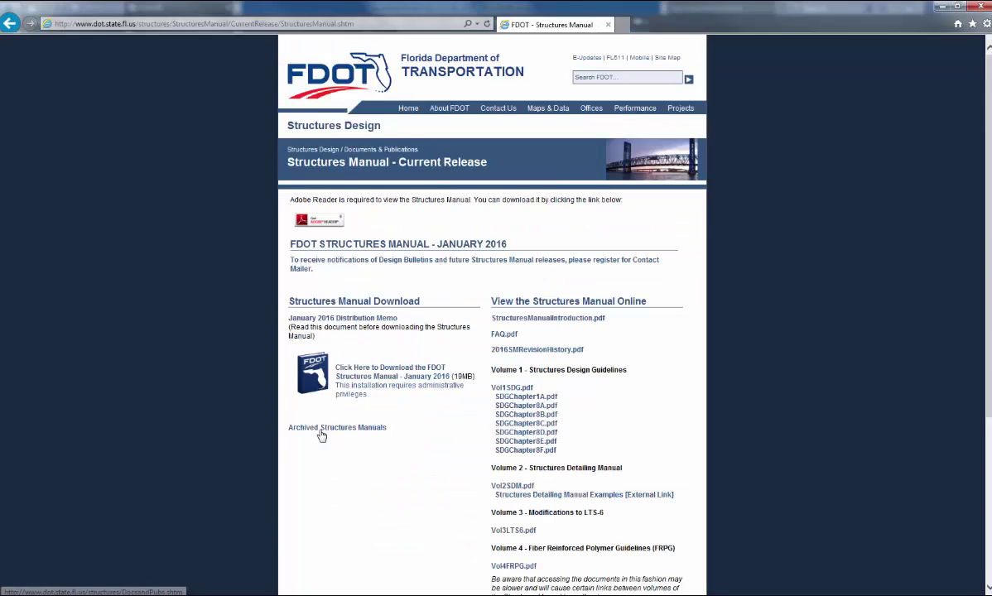
scroll(453, 424, "down", 2)
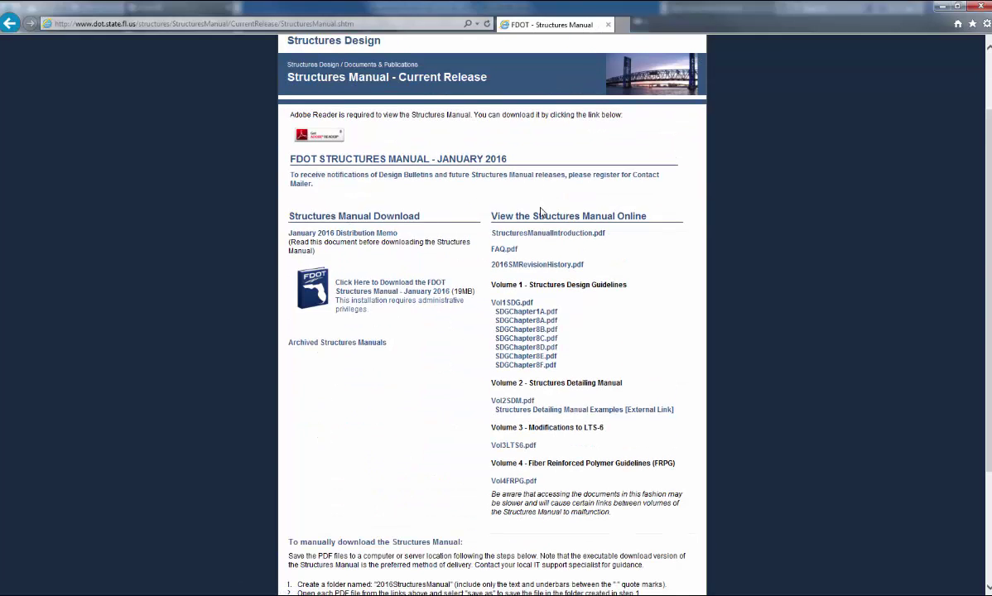
left_click(543, 234)
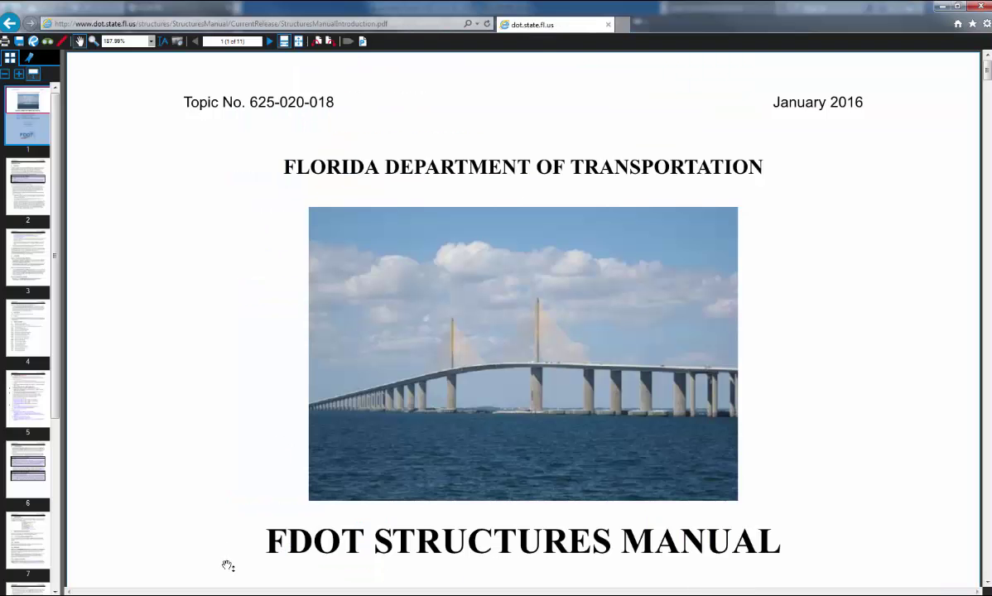
Fit the references page in view, scroll to FDOT Publications, and open the Soils and Foundations Handbook PDF
left_click(298, 40)
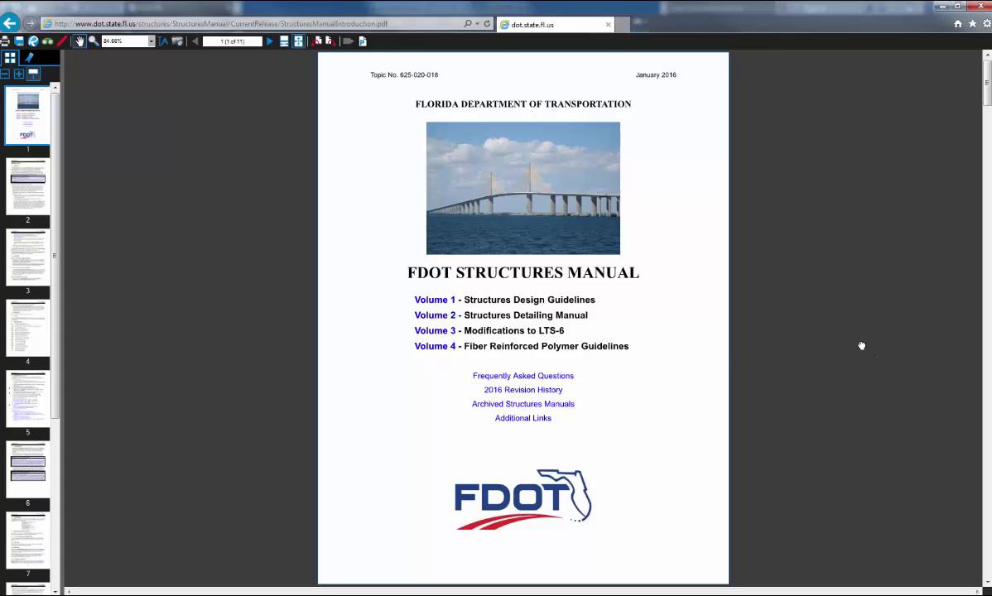
scroll(855, 351, "down", 3, "ctrl")
scroll(854, 351, "up", 3, "ctrl")
scroll(988, 483, "down", 2)
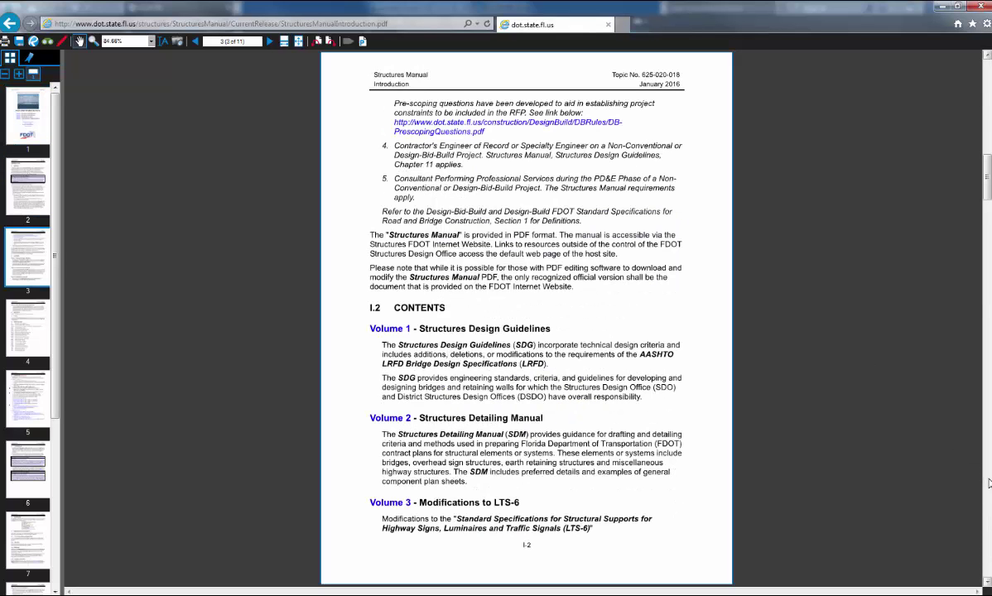
scroll(988, 483, "down", 2)
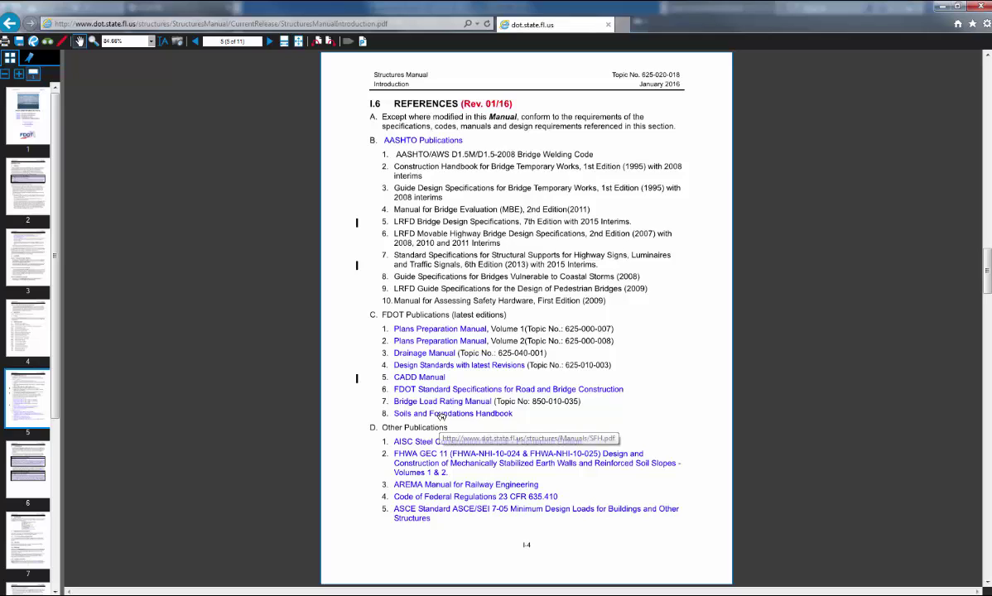
left_click(442, 415)
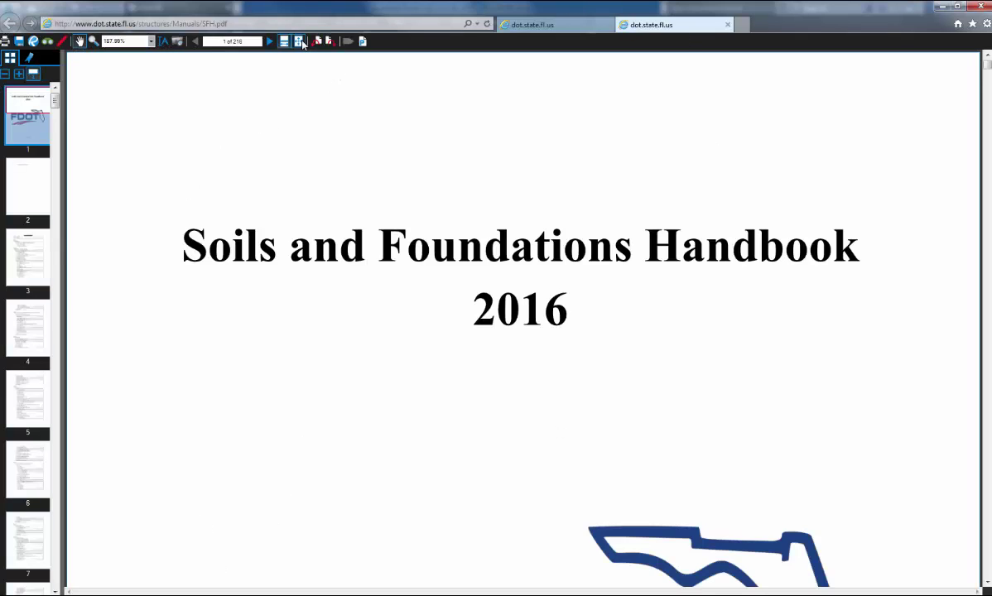
Show the handbook one full page at a time and scroll down to Chapter 9 on page 131
left_click(299, 41)
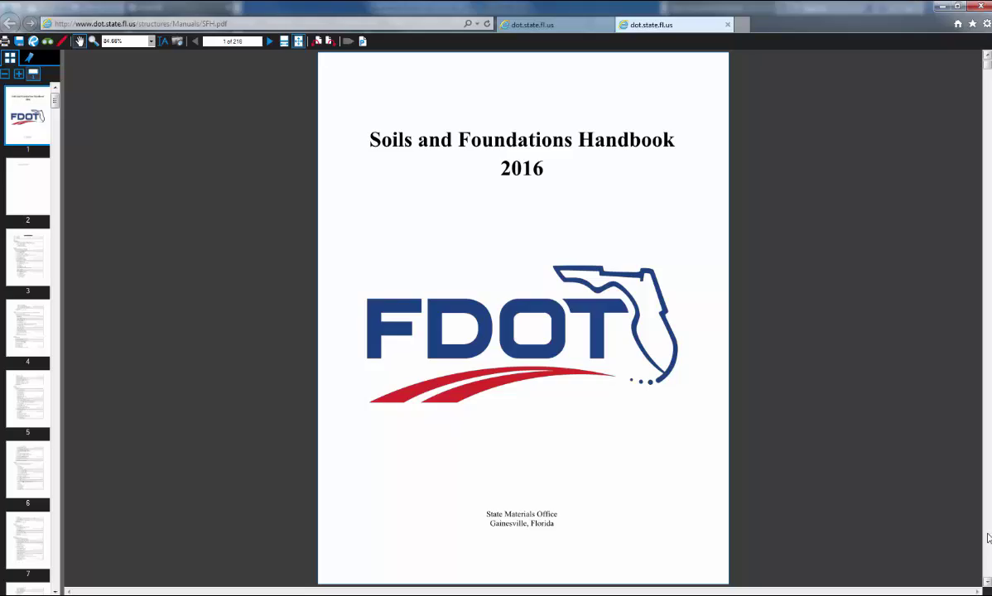
scroll(989, 539, "down", 12)
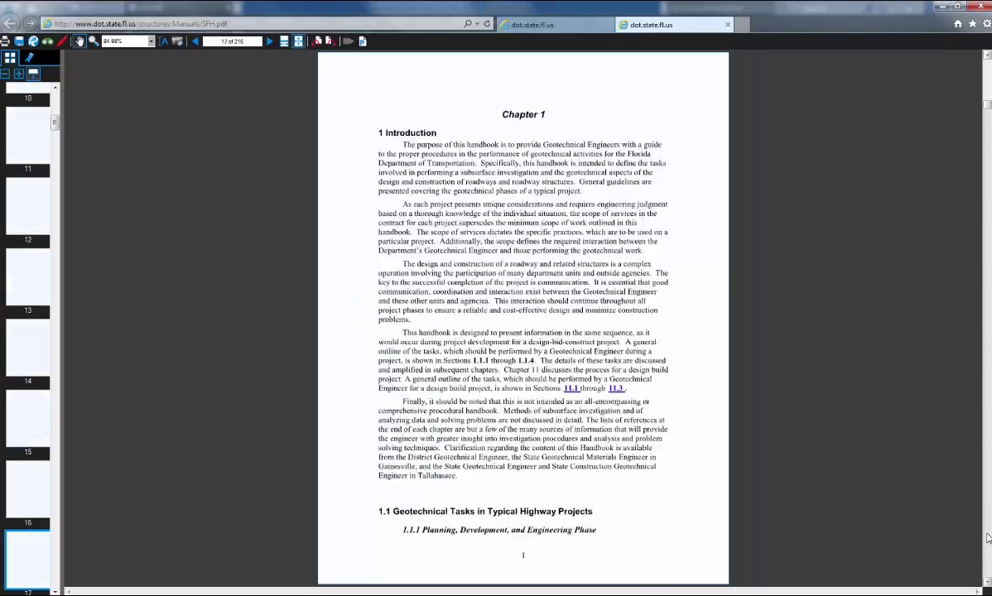
scroll(988, 538, "down", 20)
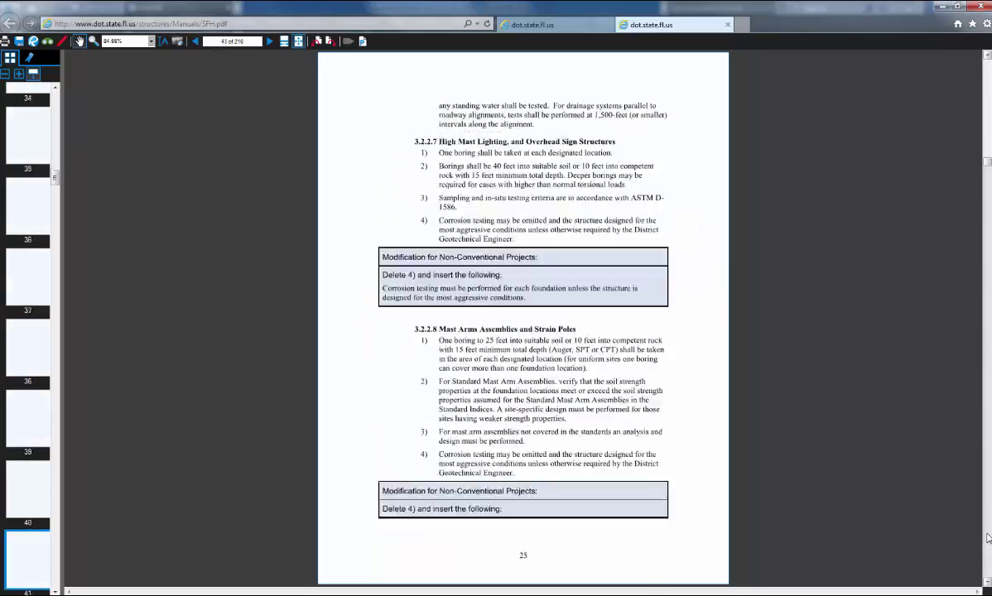
scroll(988, 538, "down", 20)
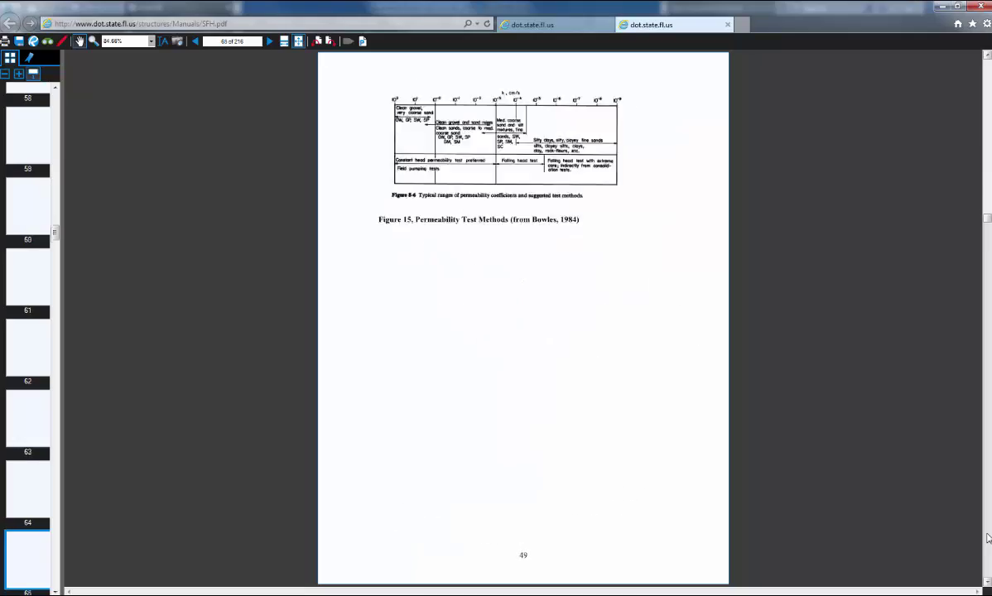
scroll(988, 539, "down", 20)
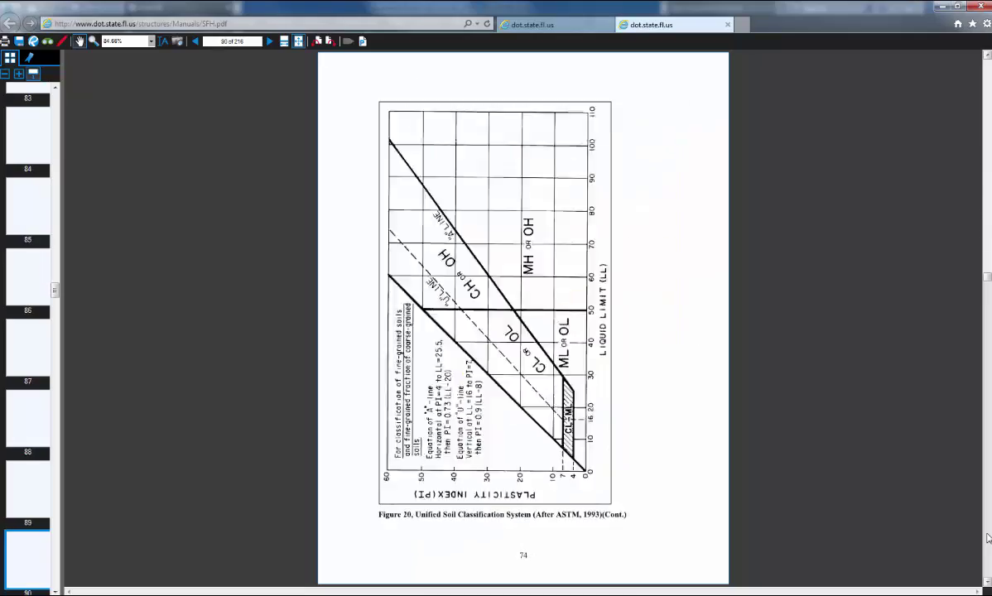
scroll(988, 539, "down", 20)
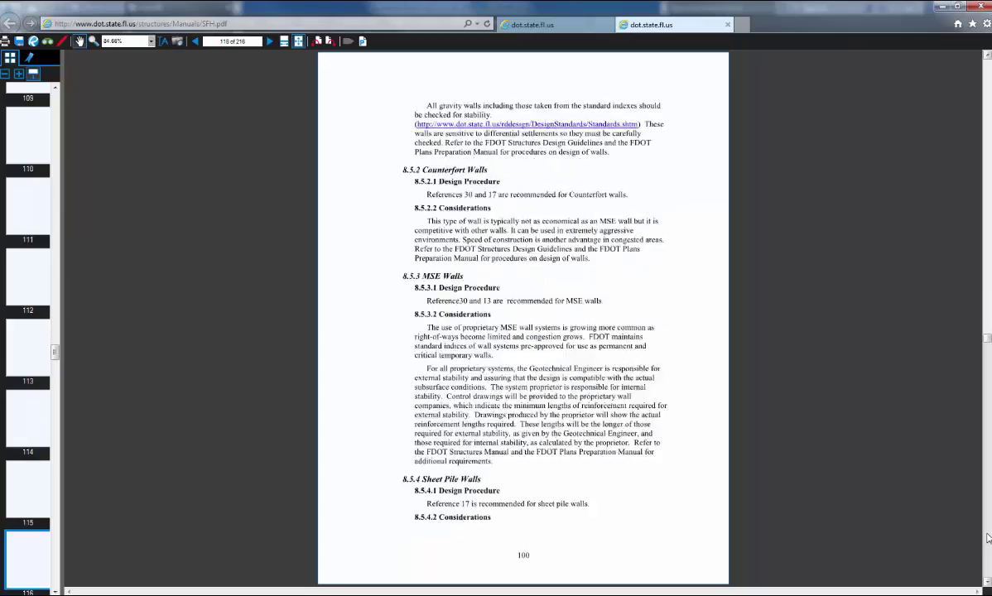
scroll(988, 539, "down", 13)
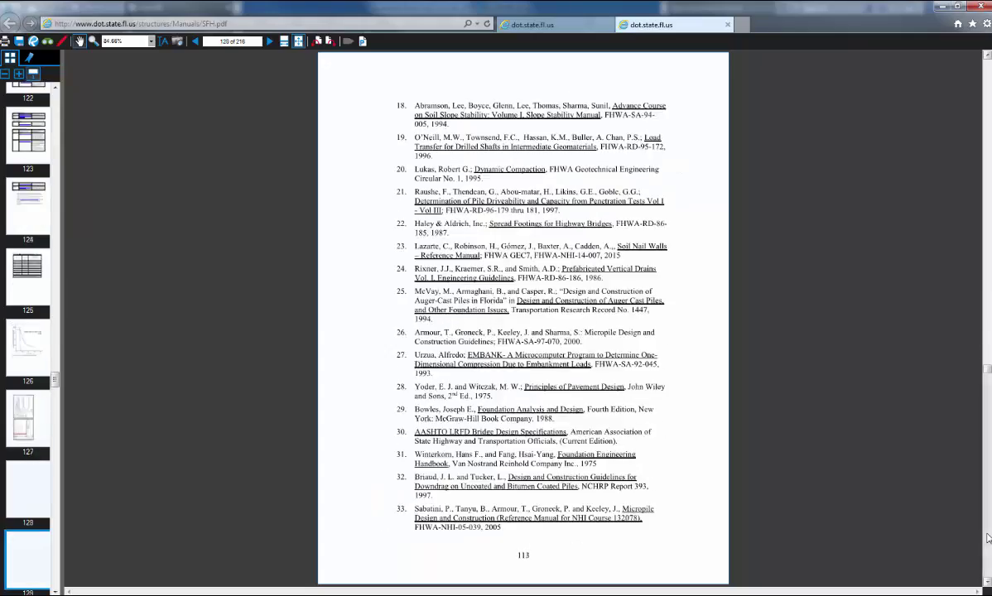
scroll(989, 538, "down", 1)
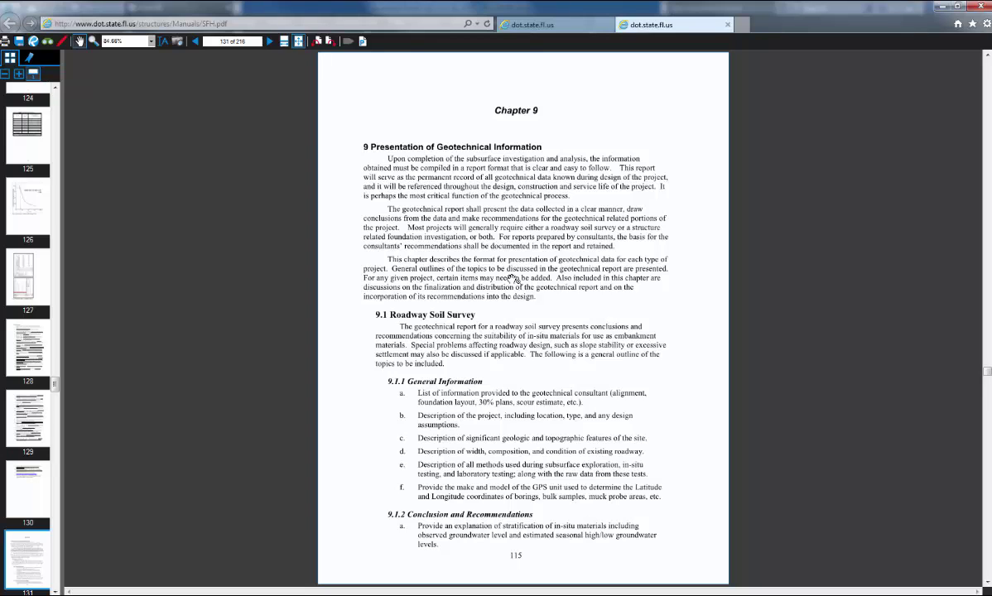
Scroll through Chapter 9 and stop on Figure 30, the Typical Report of Tests Sheet
scroll(464, 348, "down", 1, "ctrl")
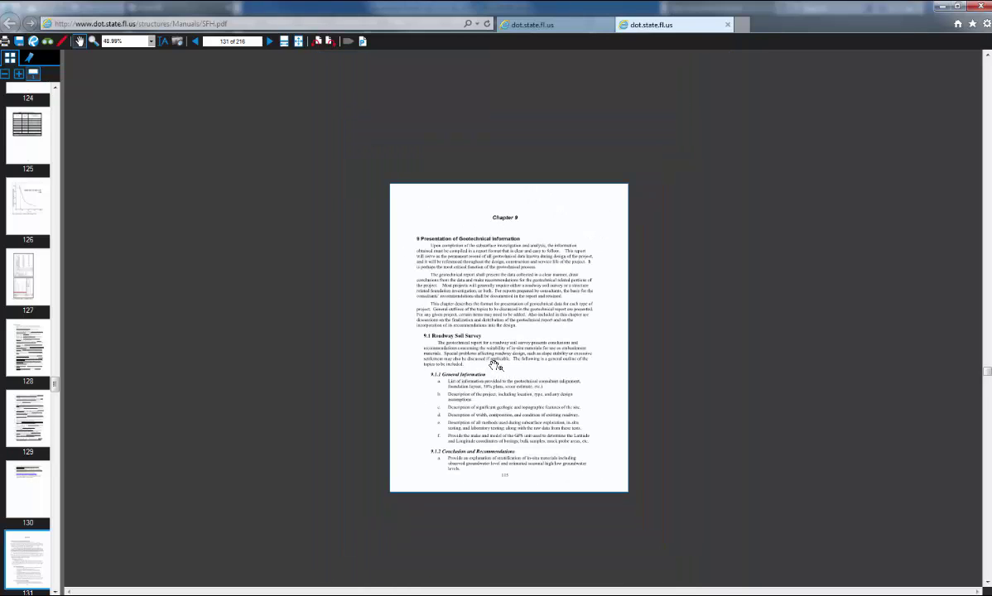
scroll(496, 363, "up", 1, "ctrl")
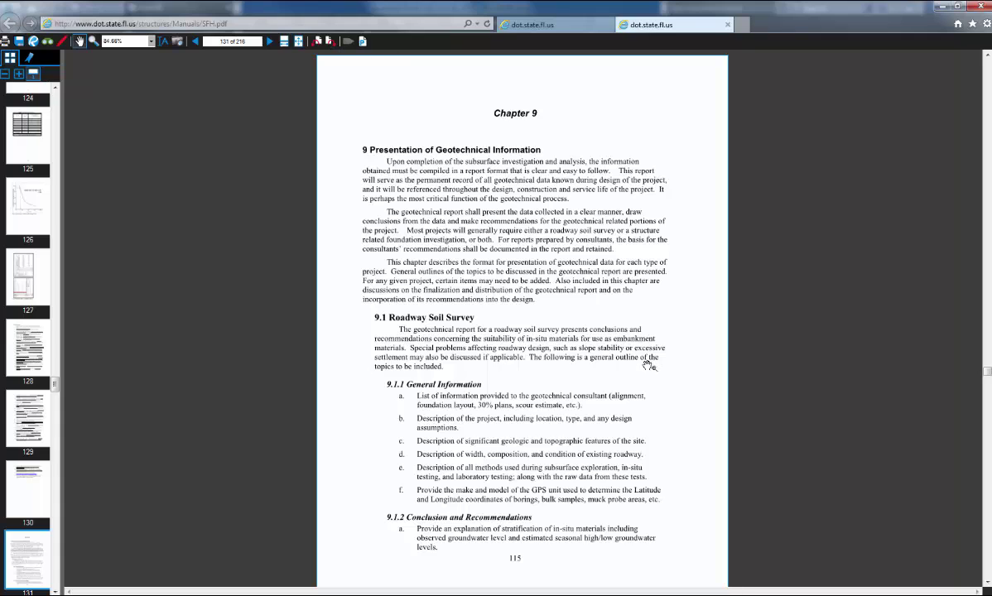
scroll(984, 543, "down", 2)
scroll(985, 542, "down", 5)
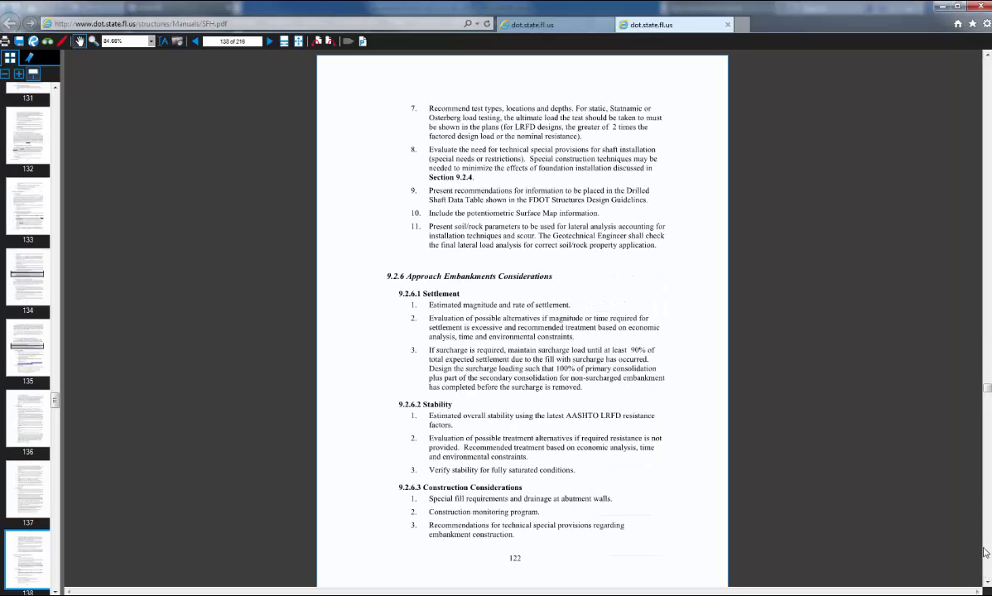
scroll(985, 552, "down", 4)
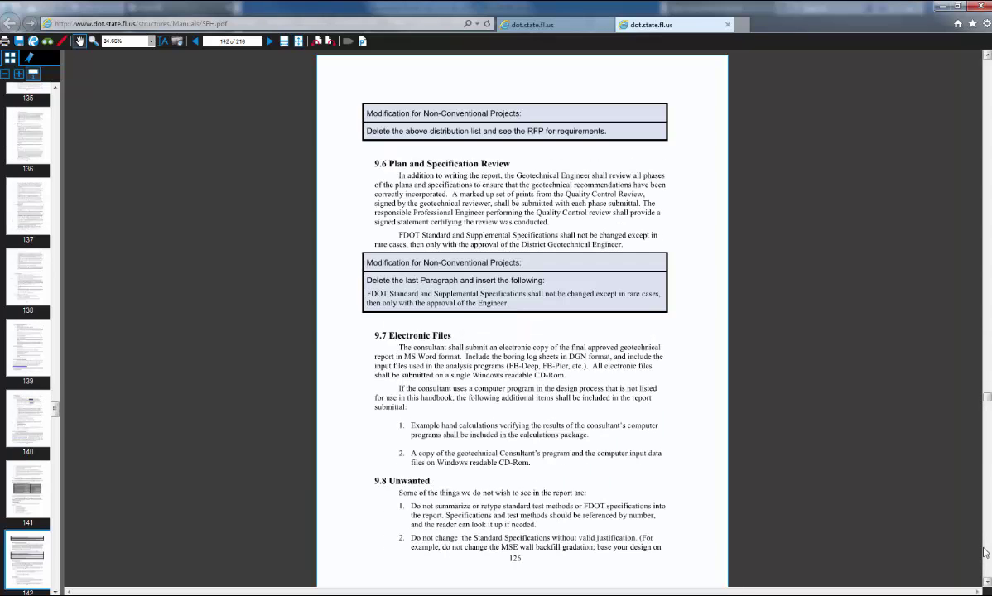
scroll(985, 553, "down", 3)
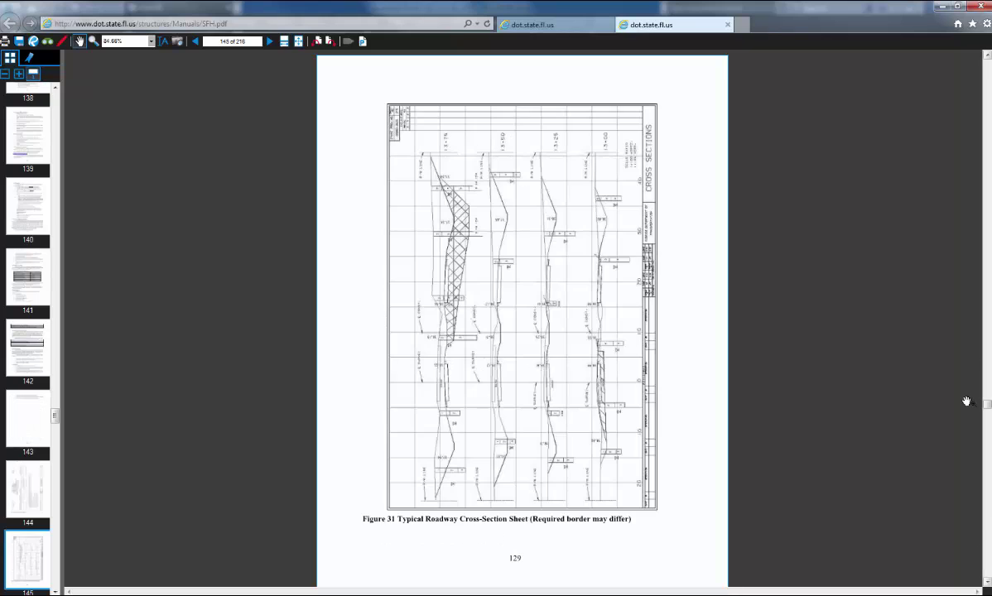
scroll(926, 143, "up", 1)
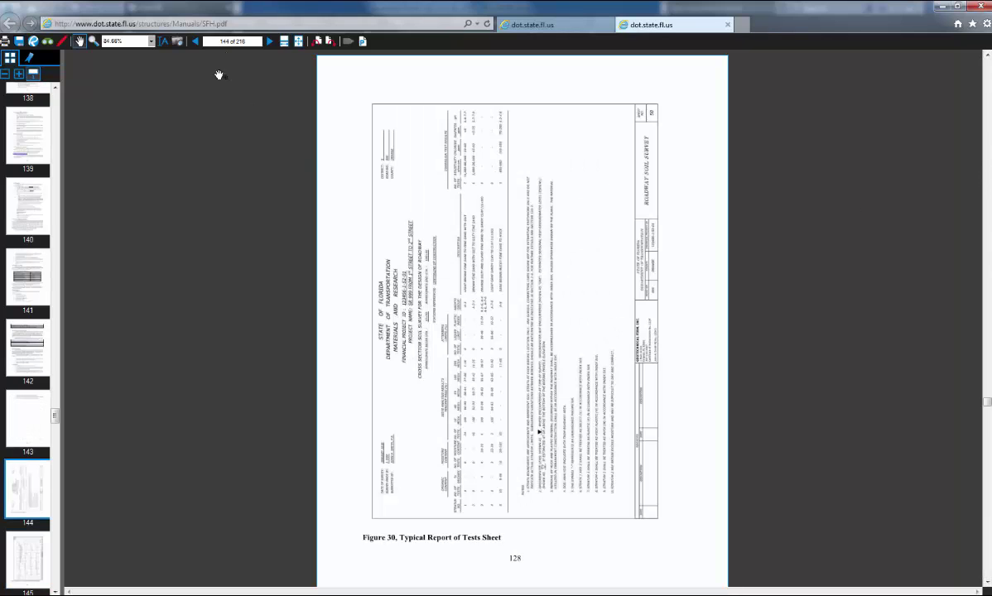
Rotate the Figure 30 tests sheet clockwise and zoom in to read the table
left_click(317, 41)
scroll(675, 348, "up", 1, "ctrl")
scroll(746, 397, "up", 1, "ctrl")
scroll(746, 398, "down", 2, "ctrl")
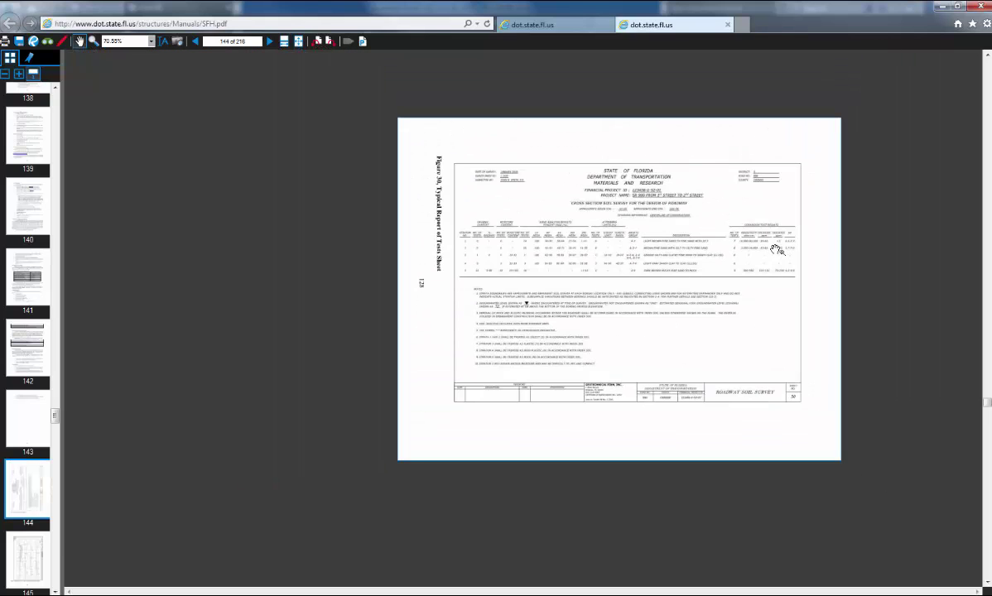
scroll(776, 250, "up", 1, "ctrl")
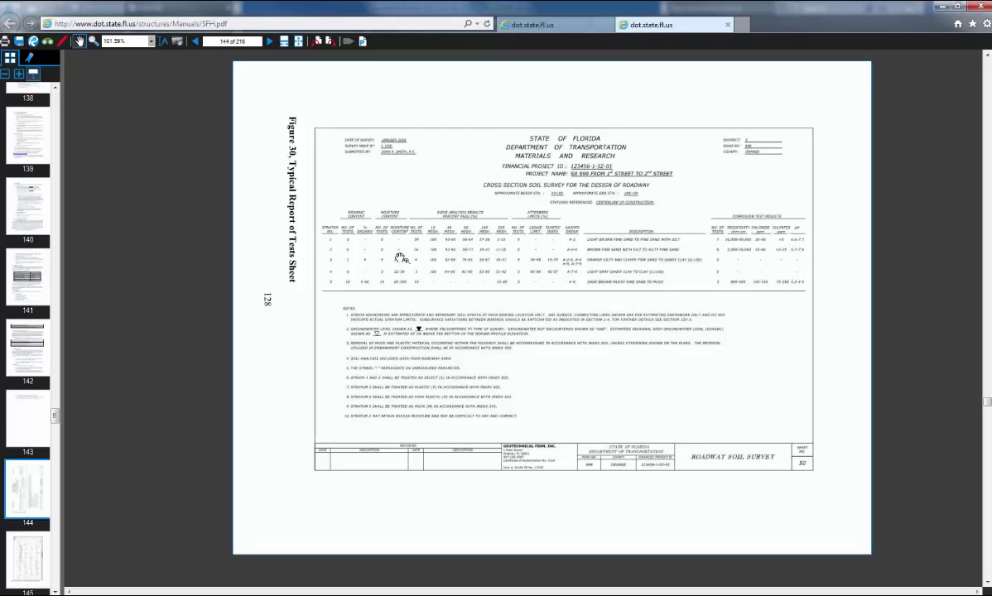
scroll(340, 240, "up", 2, "ctrl")
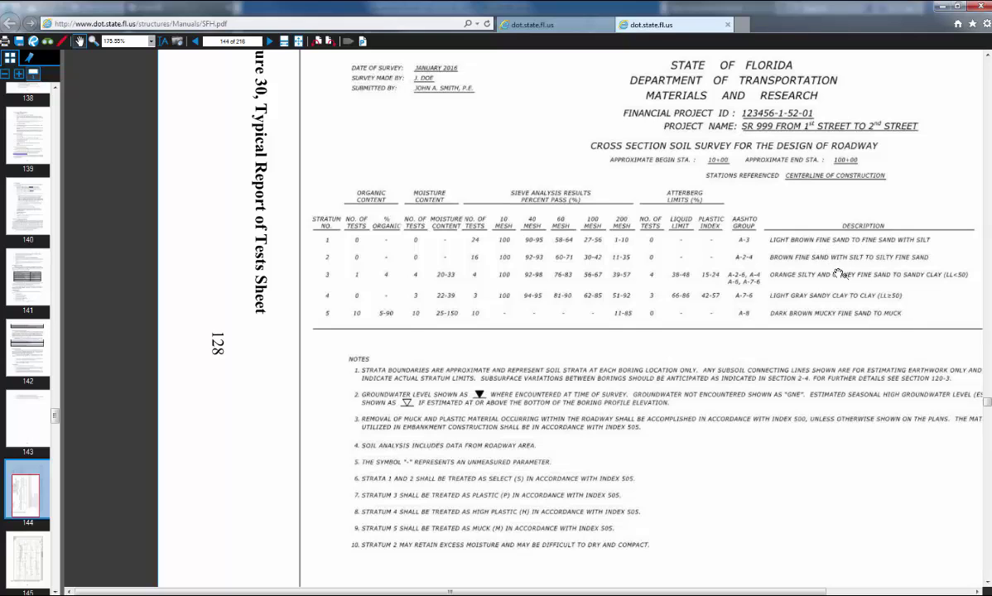
scroll(828, 298, "down", 2, "ctrl")
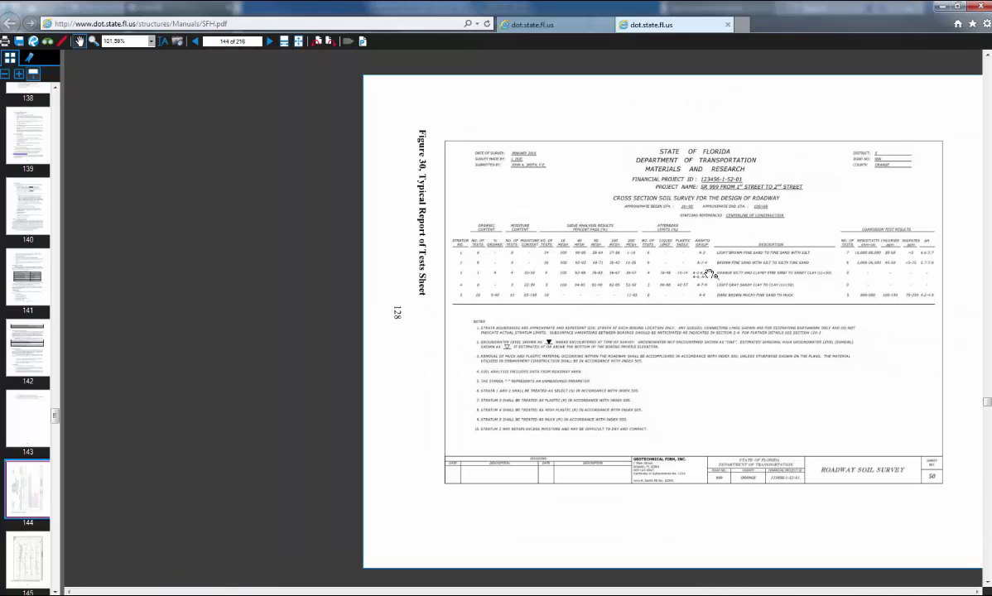
scroll(789, 262, "up", 1, "ctrl")
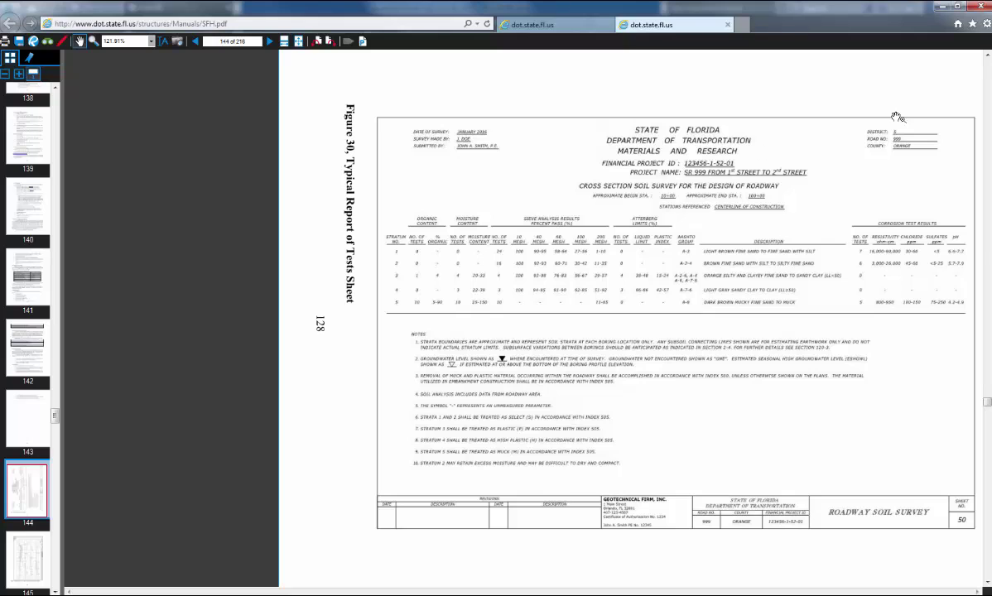
Close the handbook tab, then close Internet Explorer to return to the Civil 3D drawing
left_click(979, 6)
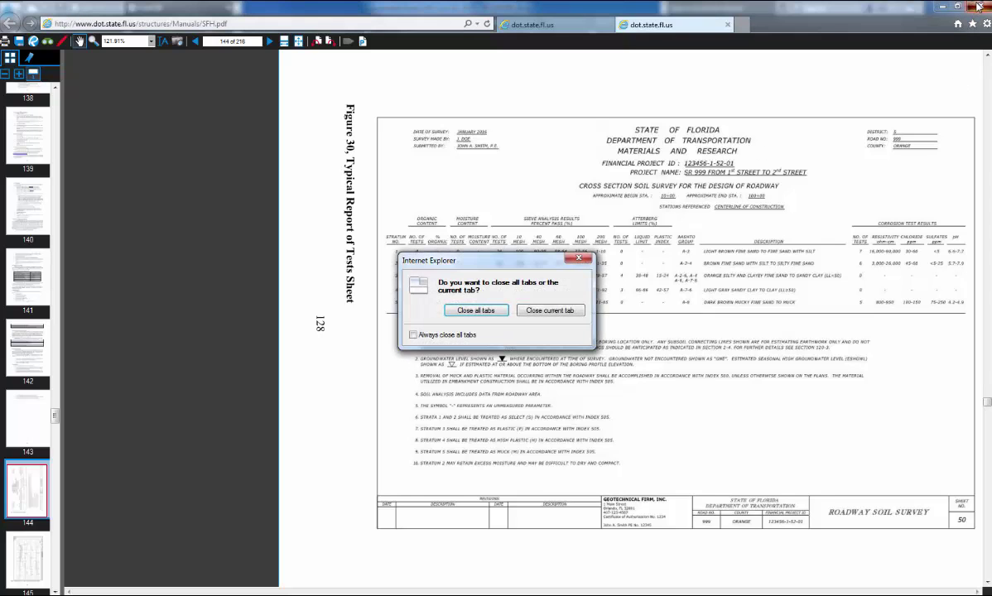
left_click(569, 309)
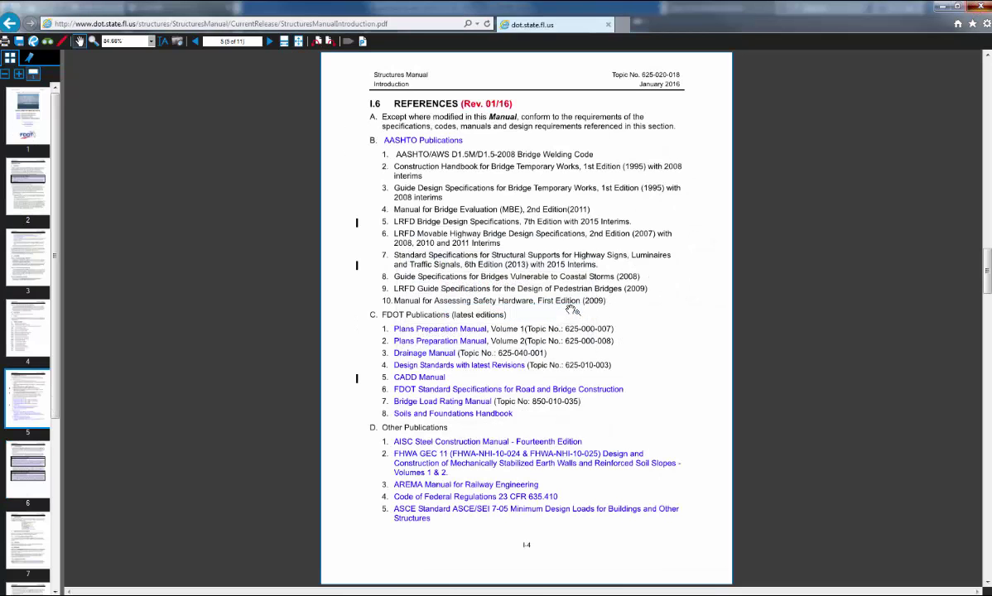
left_click(979, 7)
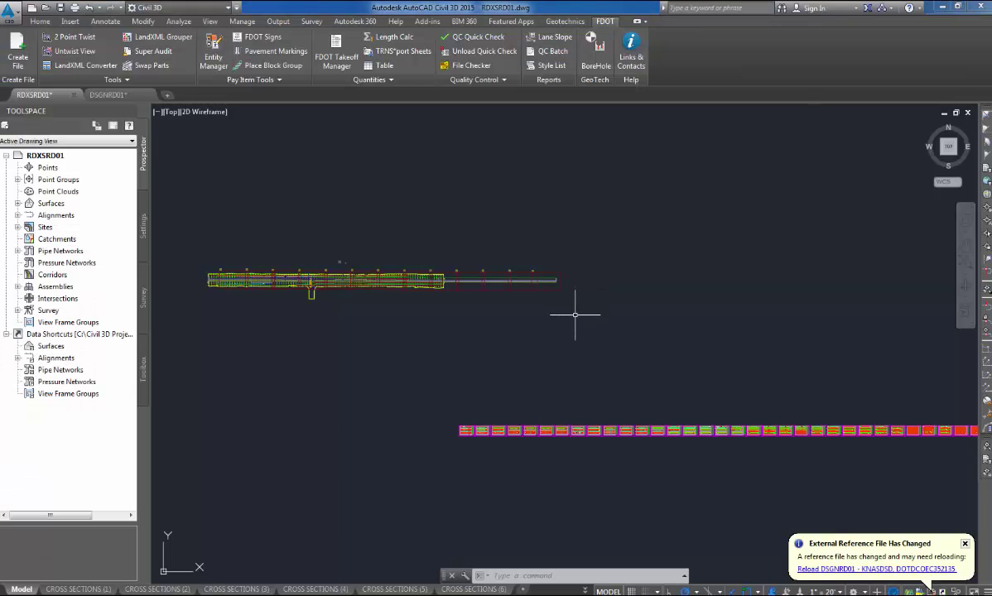